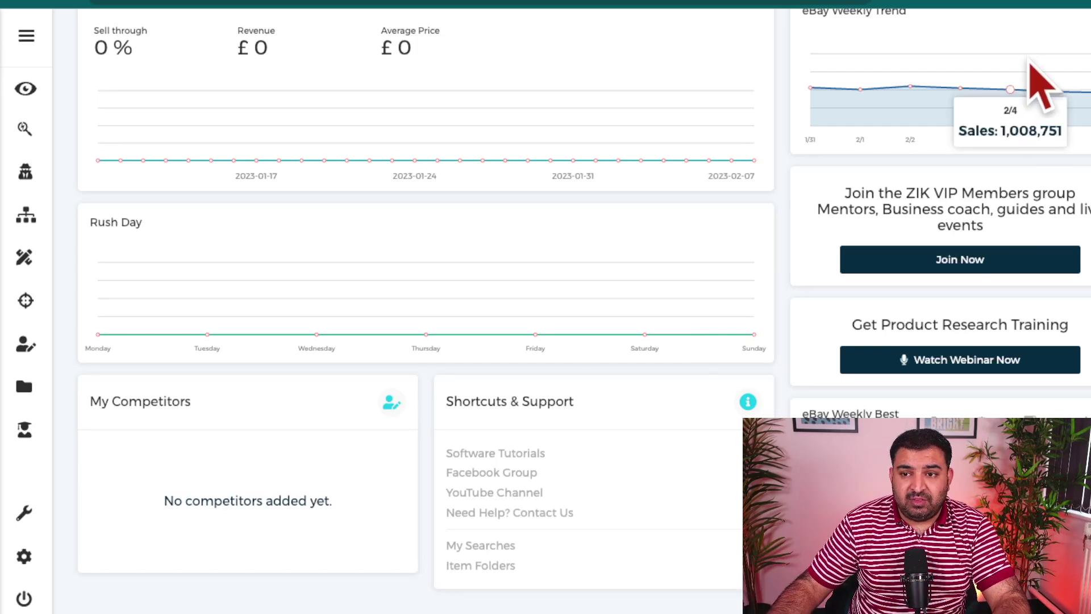
Circle the quick settings wrench icon in red, and choose United Kingdom as the shipping location in Quick Settings.
click(1022, 2)
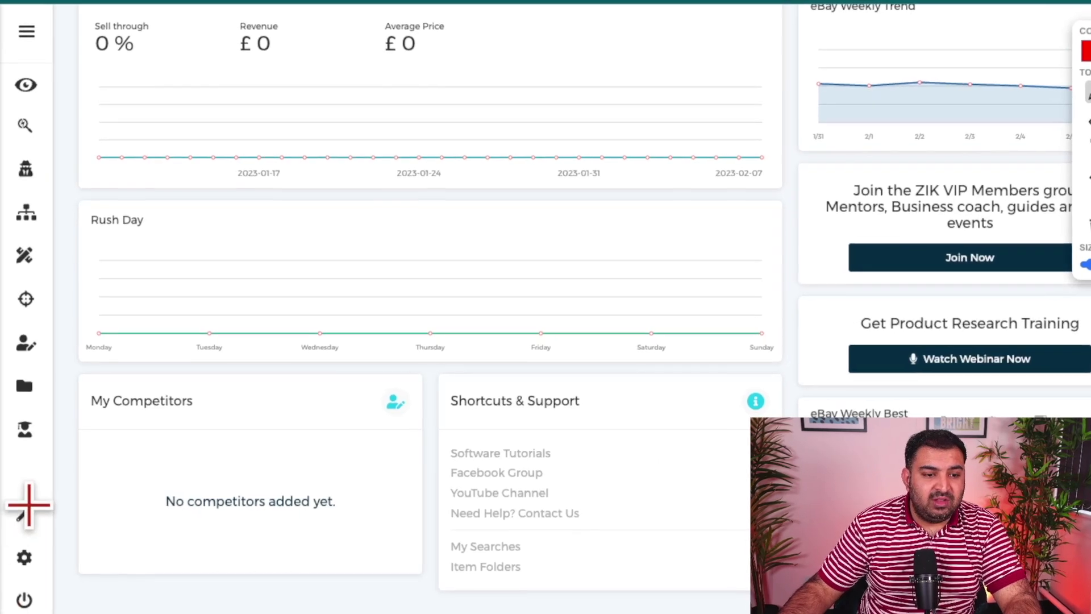
mouse_move(18, 494)
mouse_down()
mouse_move(55, 483)
mouse_move(1, 545)
mouse_up()
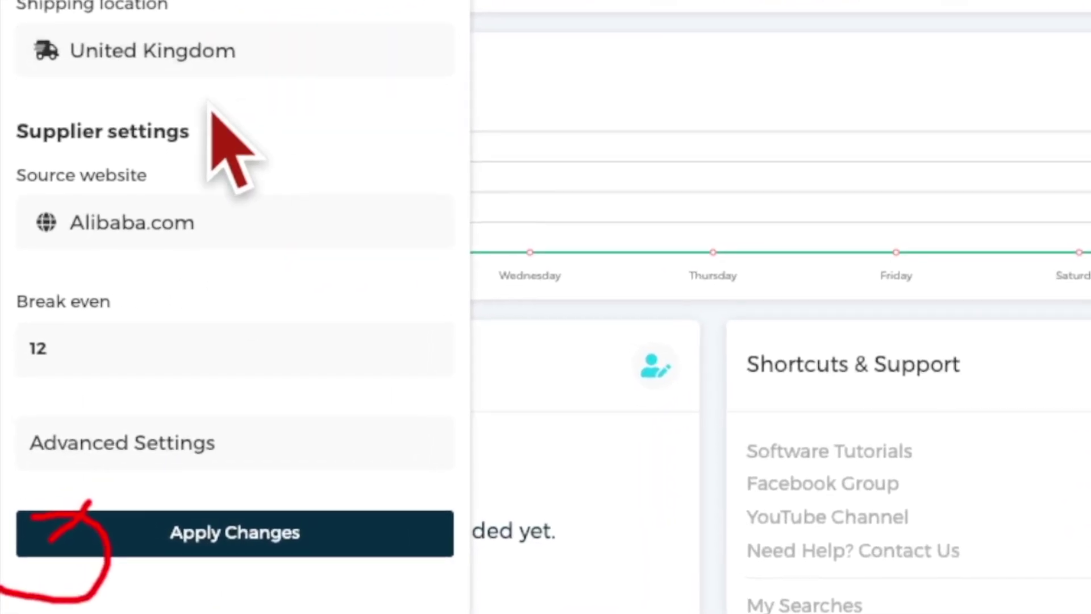
click(248, 26)
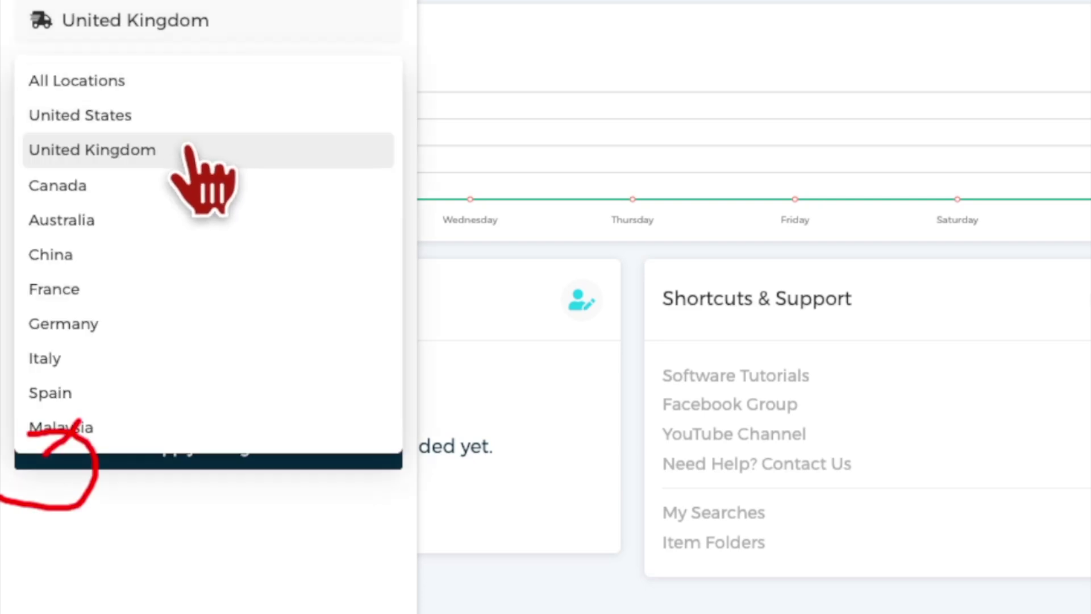
click(117, 149)
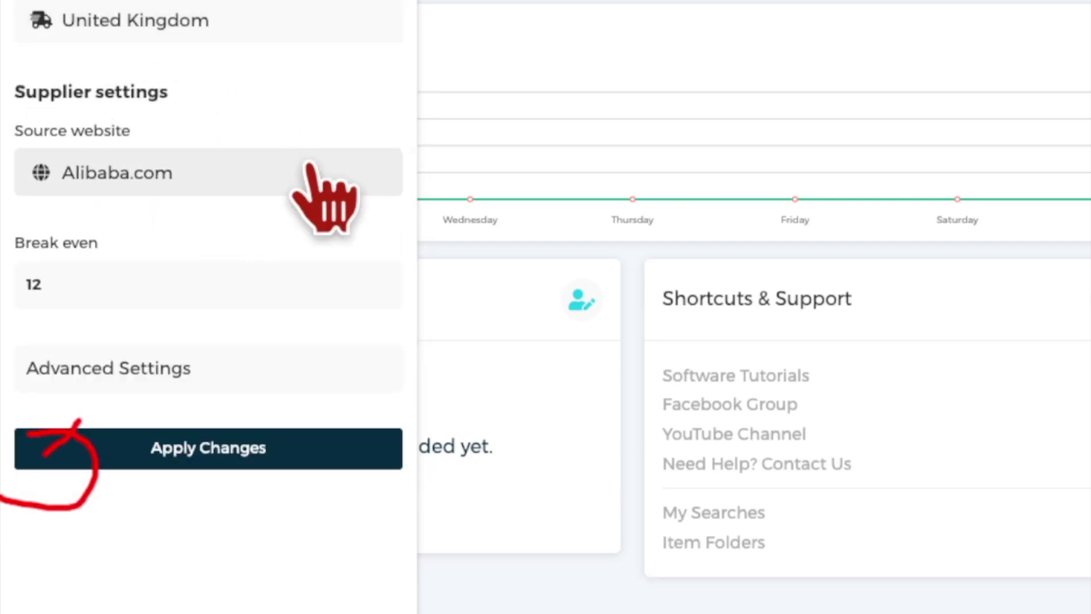
Set the supplier source website to Amazon.co.uk and apply the quick settings with a break even of 12.
scroll(170, 191, down, 2)
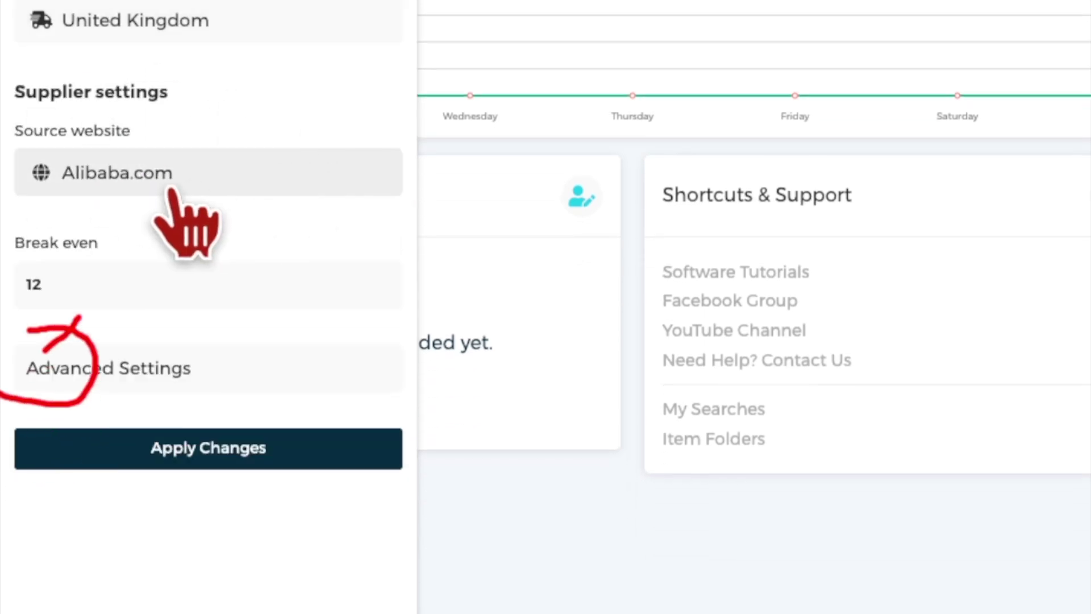
click(233, 177)
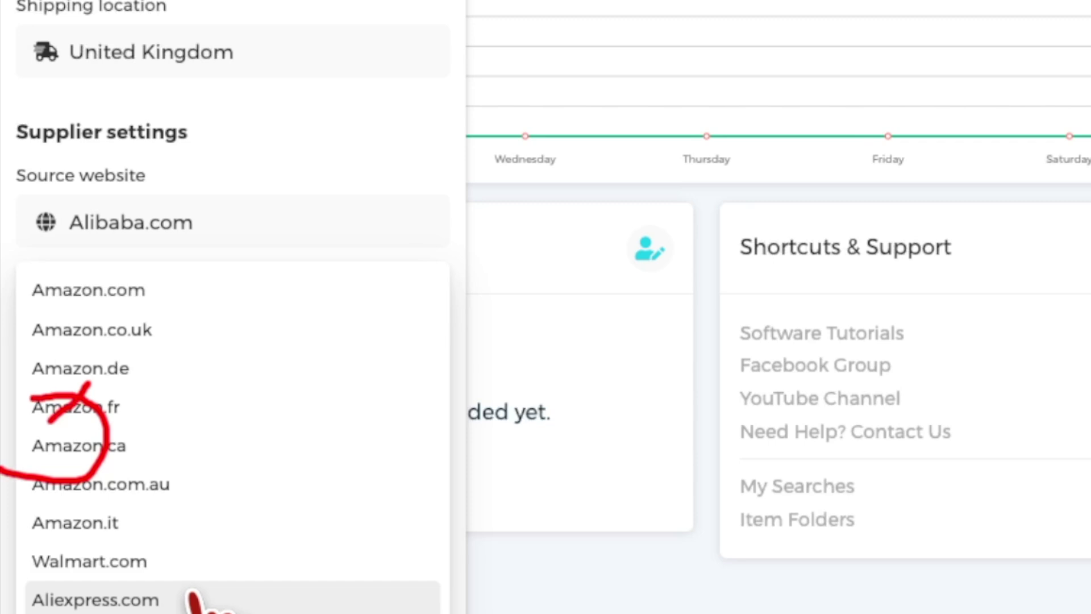
click(160, 336)
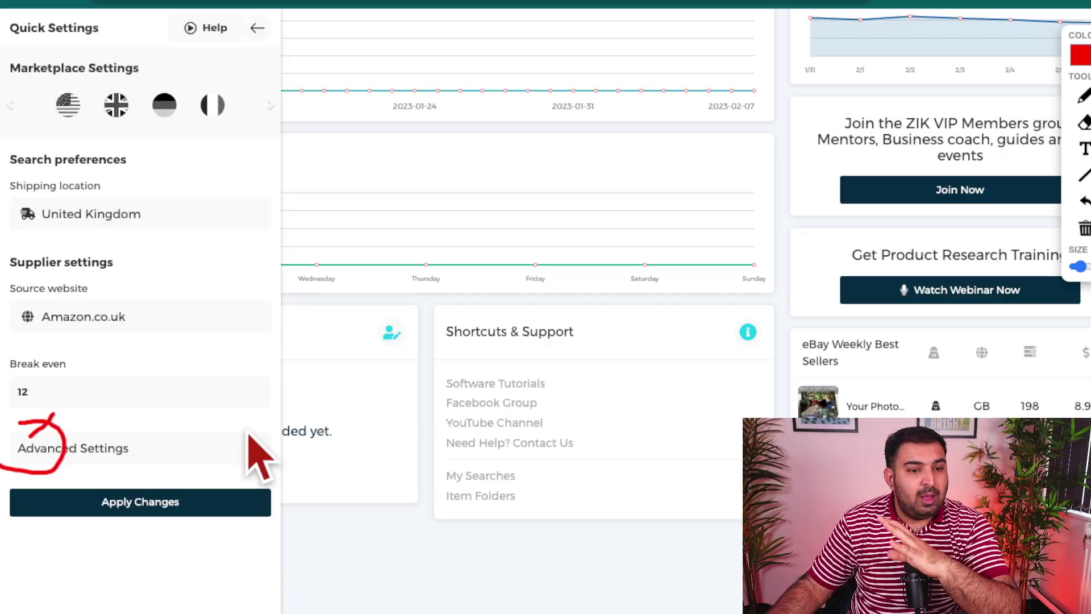
click(166, 318)
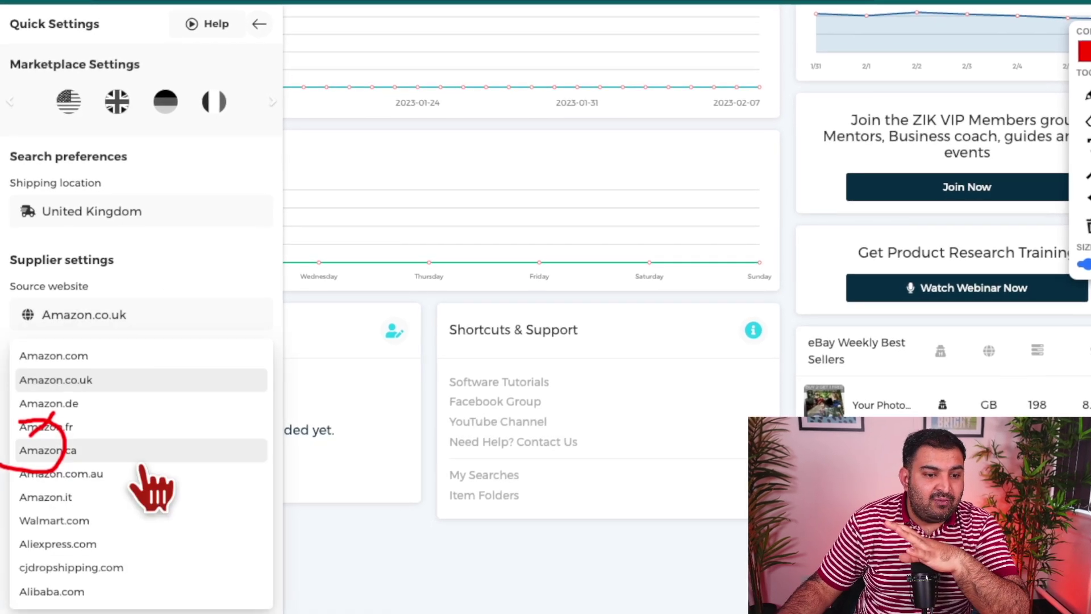
click(104, 380)
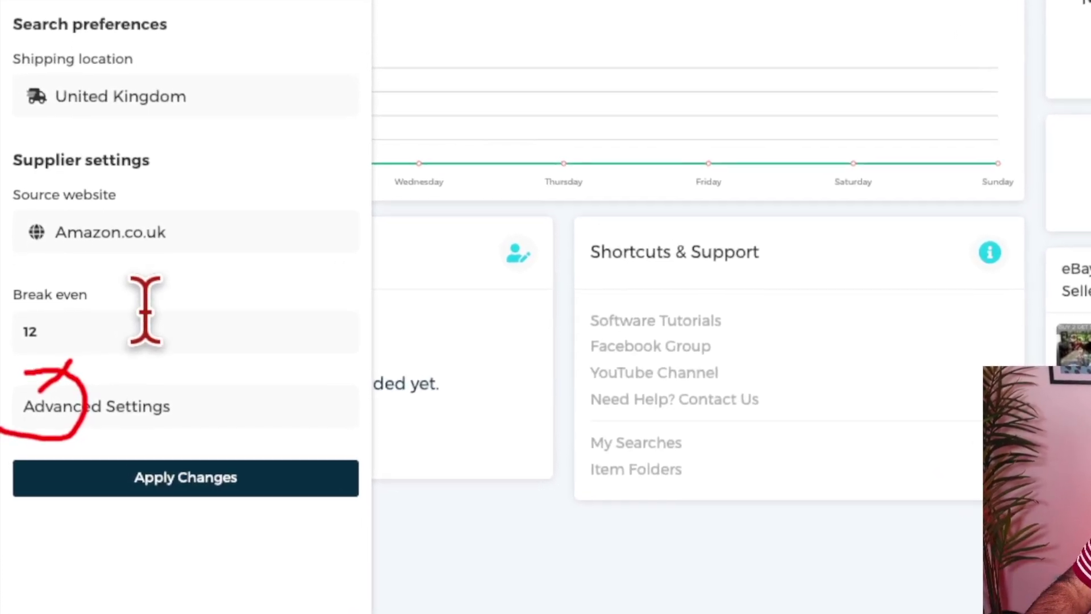
click(117, 321)
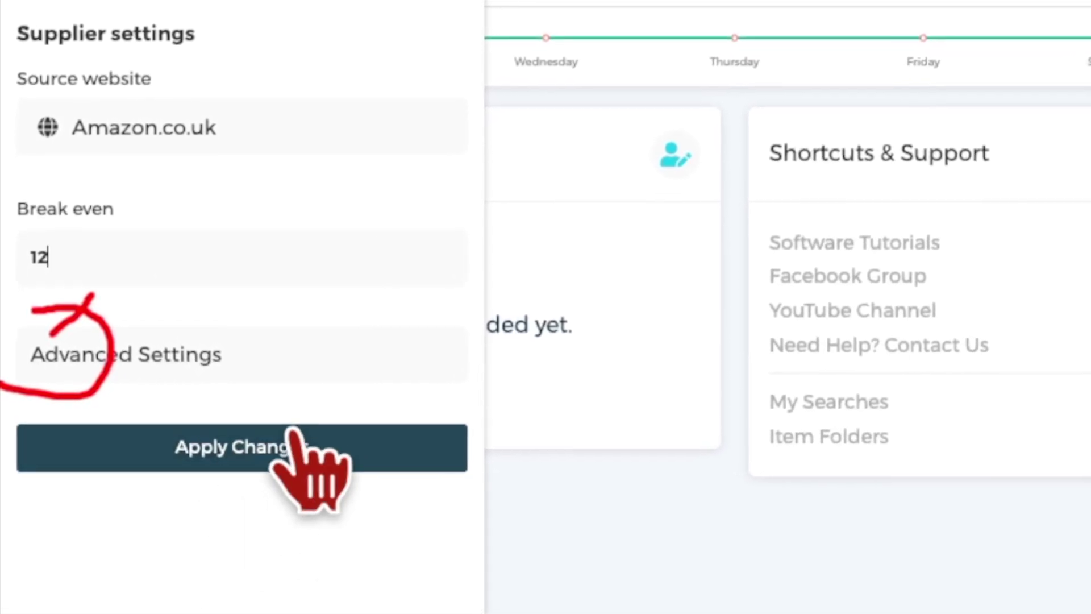
click(280, 463)
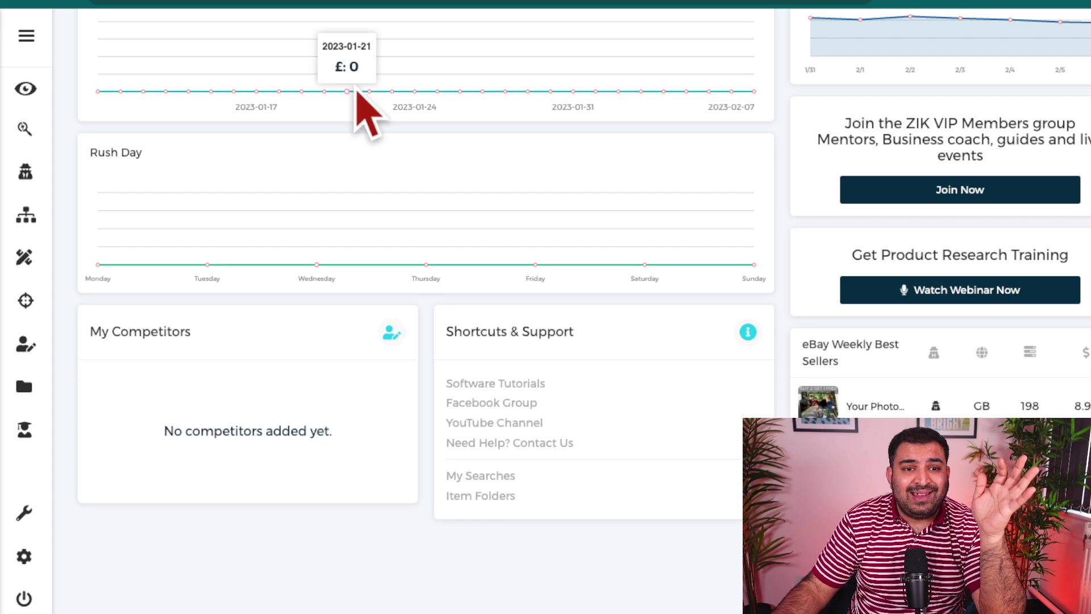
Switch to Google and search for "amazon best sellers uk".
click(339, 1)
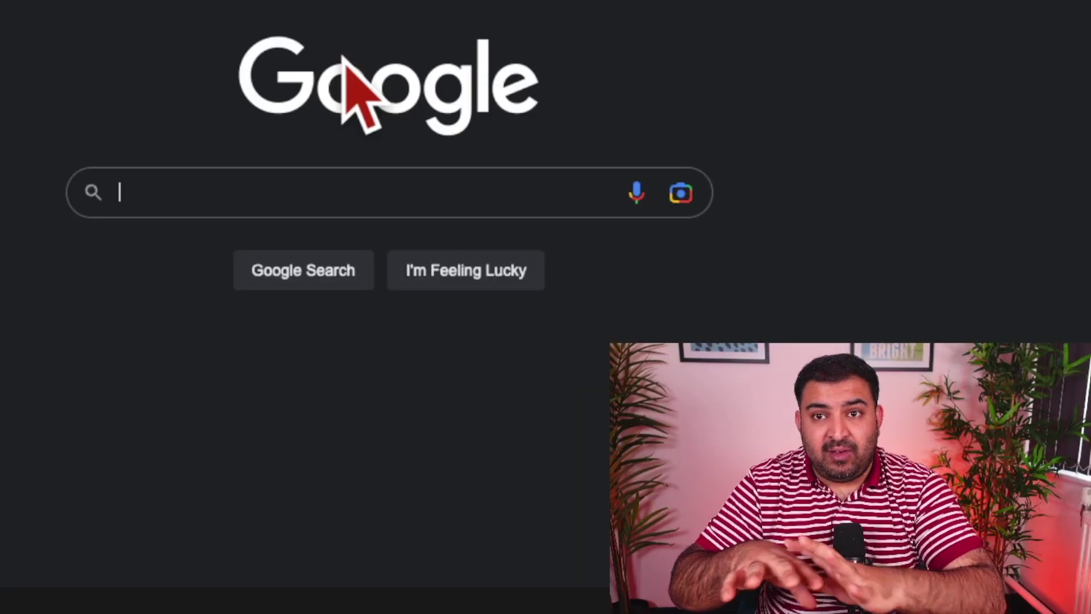
text(amazon be)
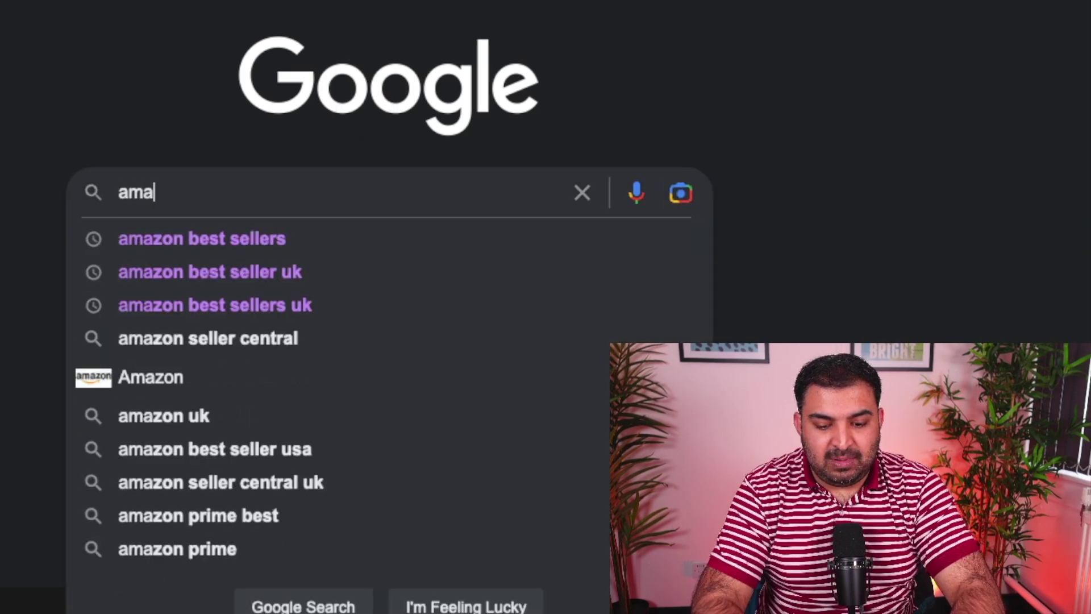
text(st sellers)
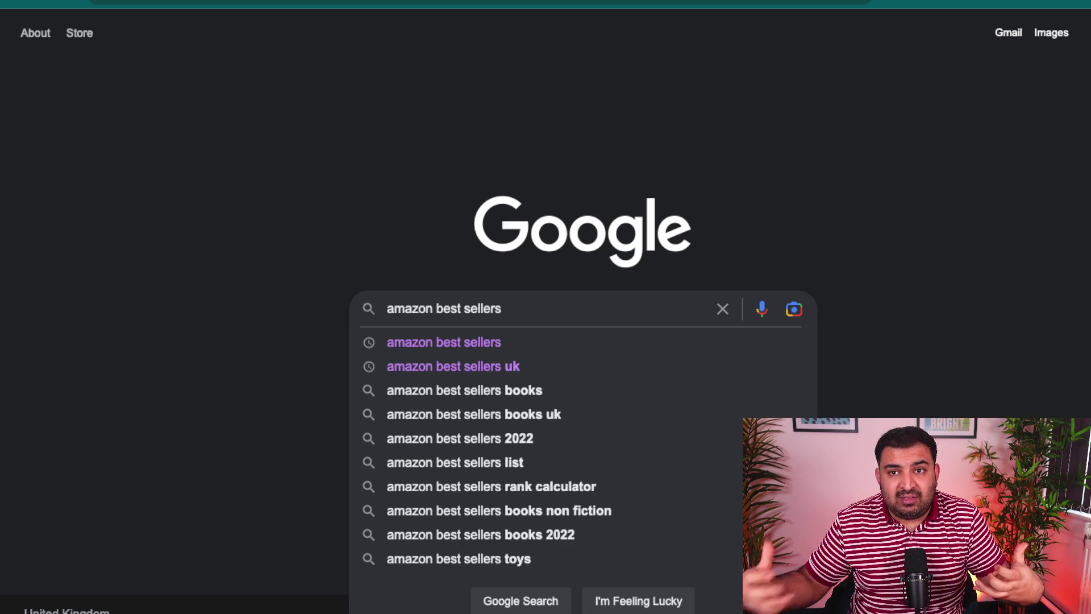
click(519, 366)
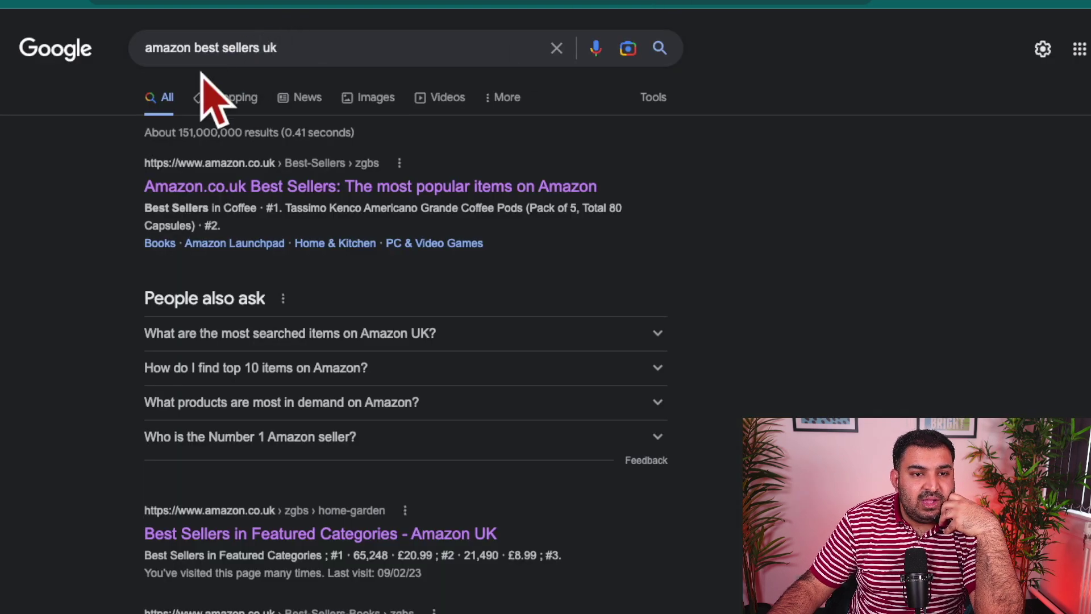
Open the Amazon.co.uk Best Sellers page from the Google results.
click(306, 50)
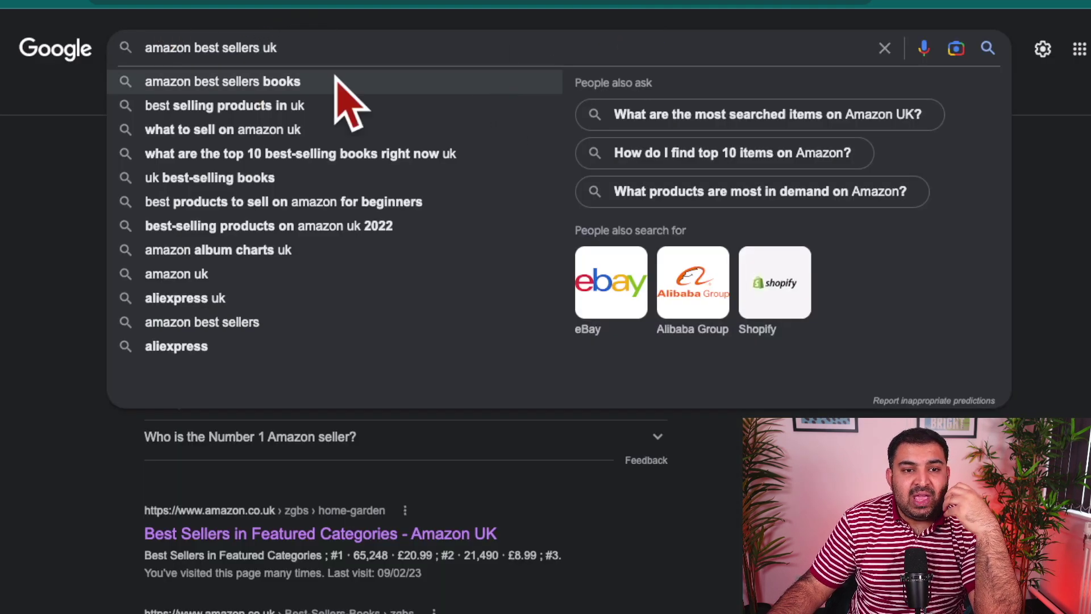
key(Escape)
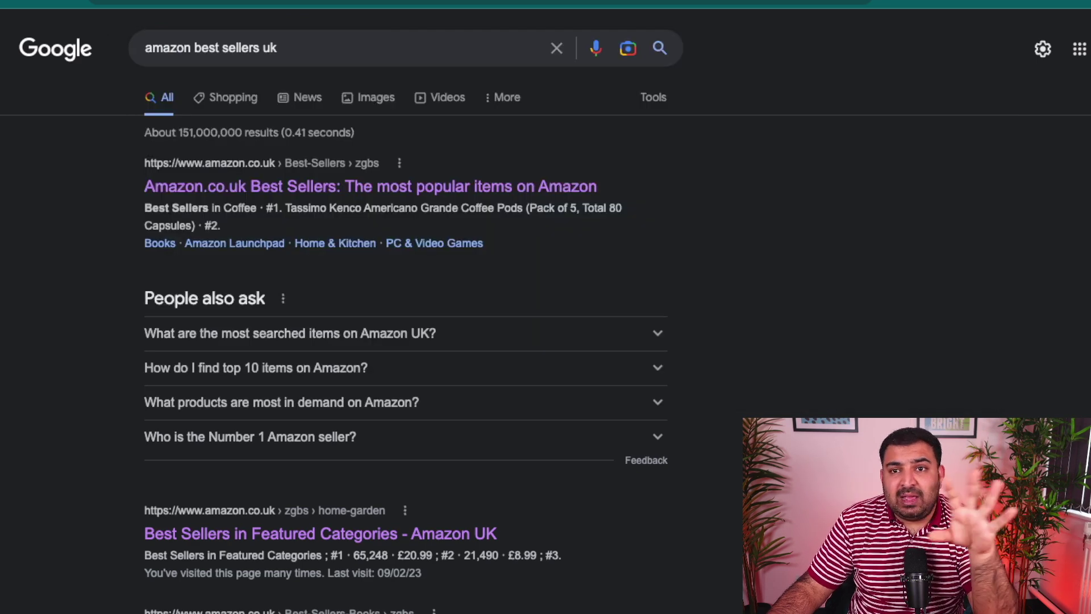
click(357, 193)
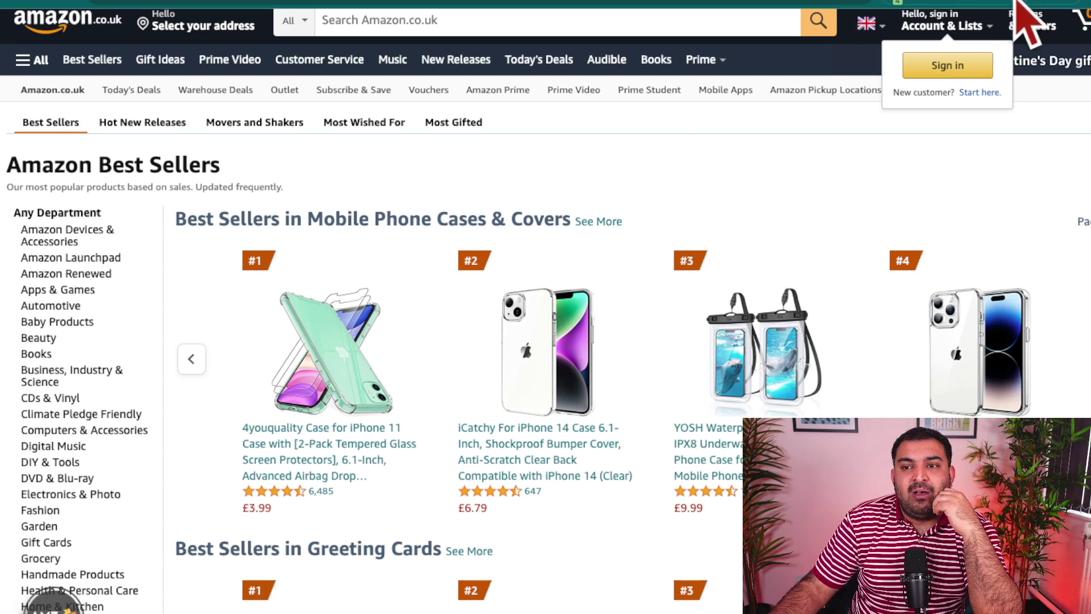
Start the screen drawing tool and tick the second, third and fourth greeting card best sellers in red.
key(alt+shift+d)
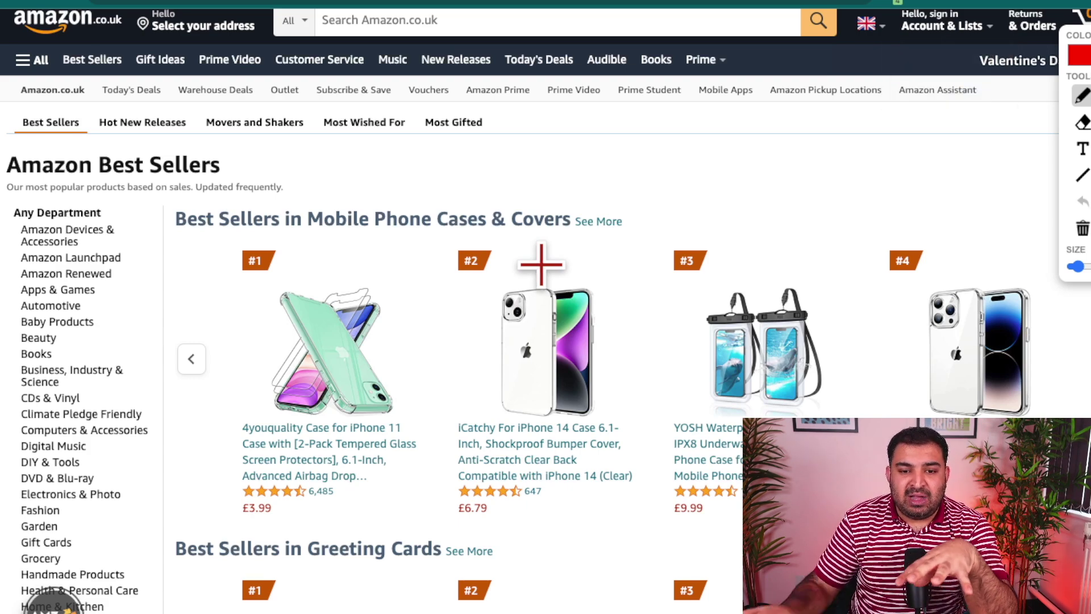
scroll(555, 188, down, 8)
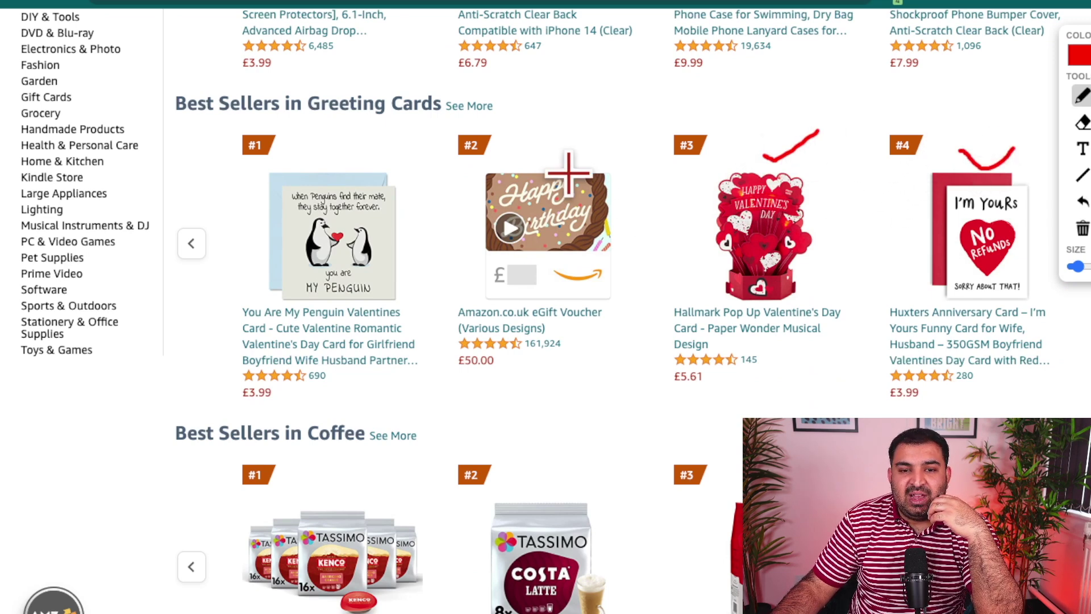
drag(562, 153, 619, 130)
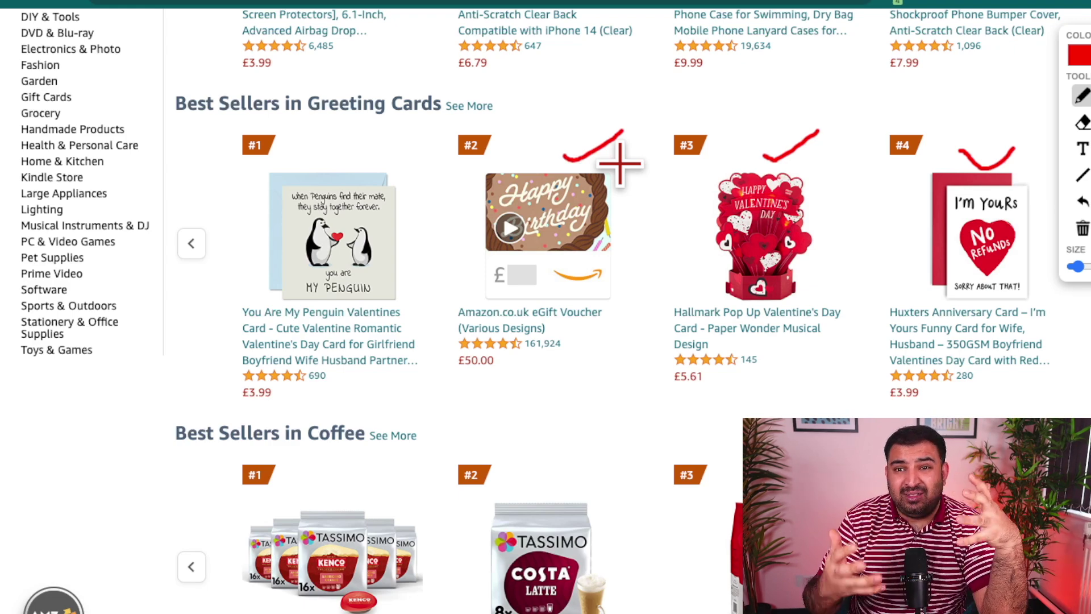
Draw red ticks above the four best sellers in Mobile Phone Cases & Covers.
scroll(633, 146, up, 6)
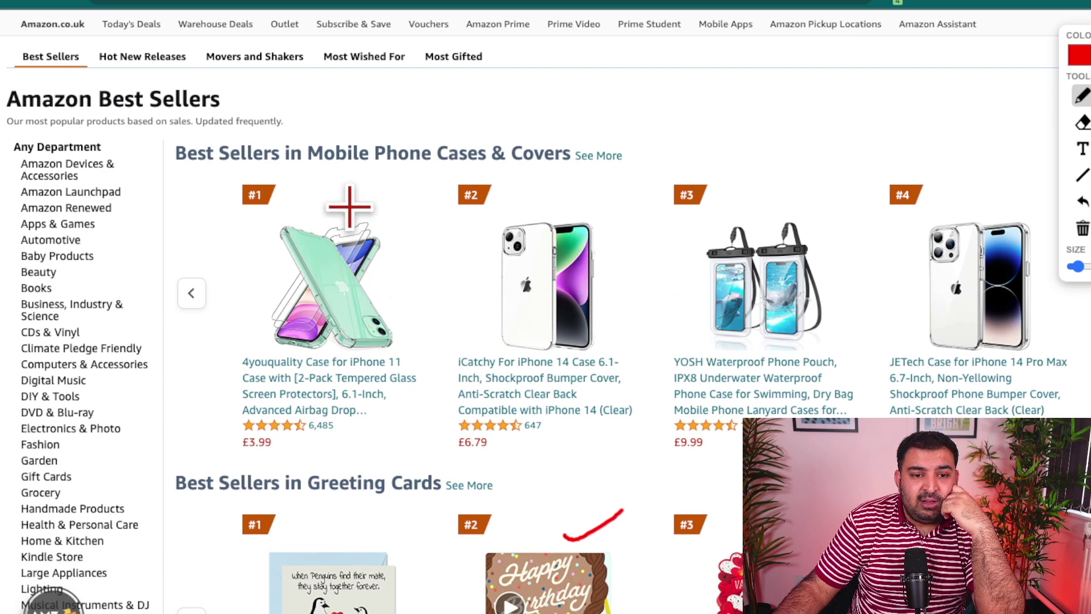
drag(351, 208, 460, 150)
drag(564, 216, 704, 135)
drag(761, 213, 839, 135)
drag(950, 198, 971, 142)
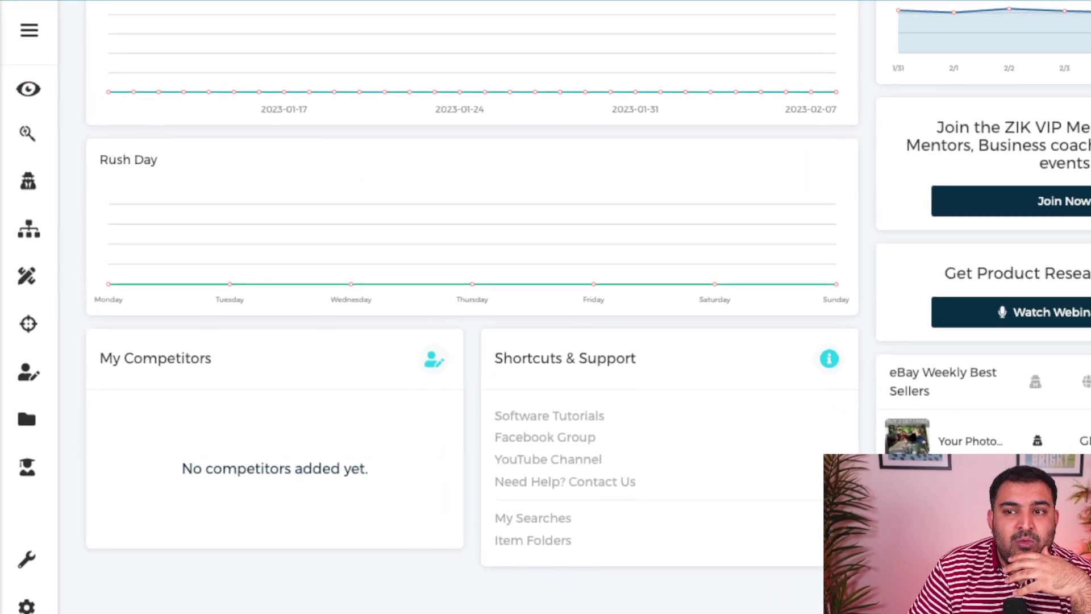
Switch back to ZIK Analytics, mark the product research icon, and open the eBay product research page's search field.
drag(32, 127, 140, 69)
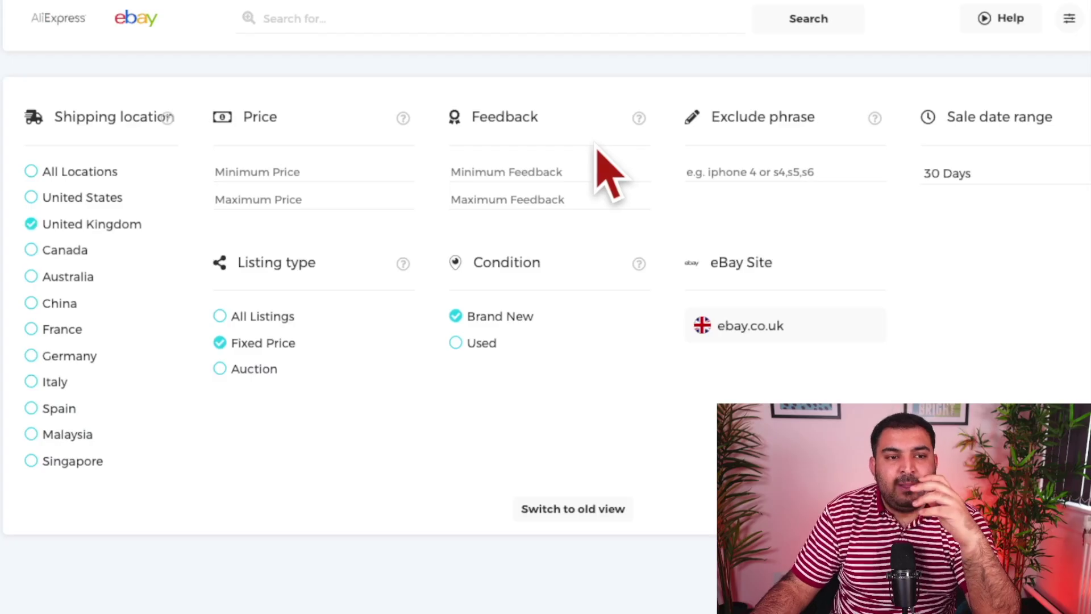
click(397, 25)
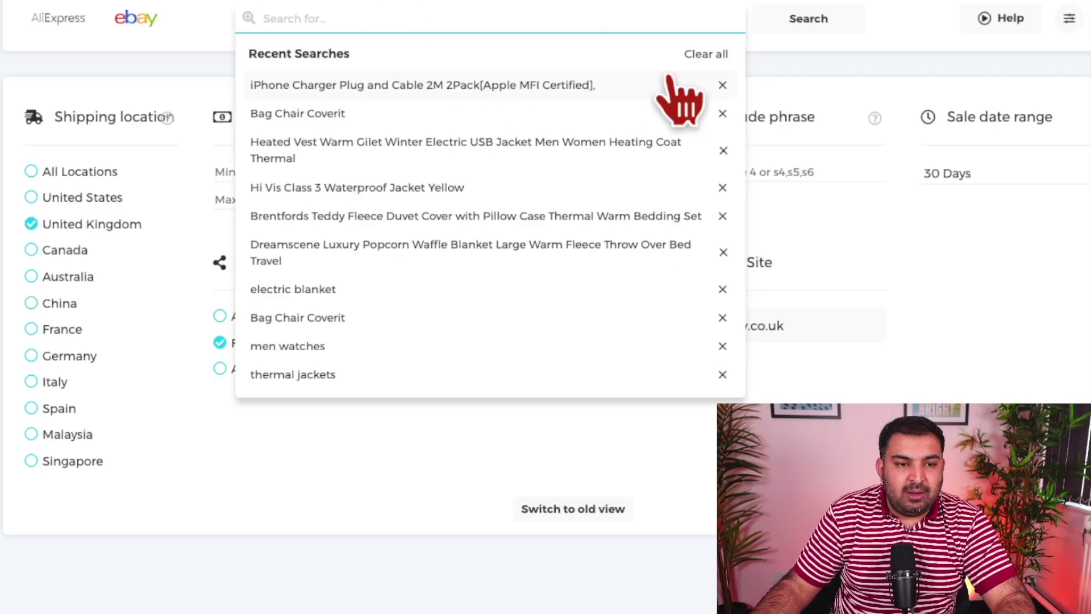
Mark the United Kingdom shipping location and the Fixed Price listing type with red strokes.
click(1029, 2)
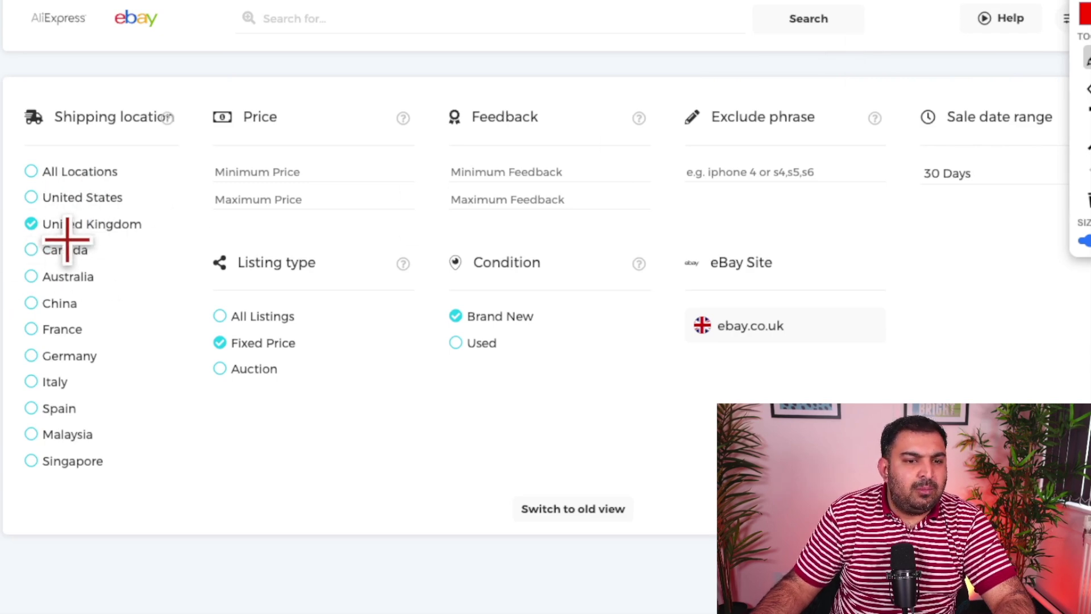
drag(112, 217, 234, 159)
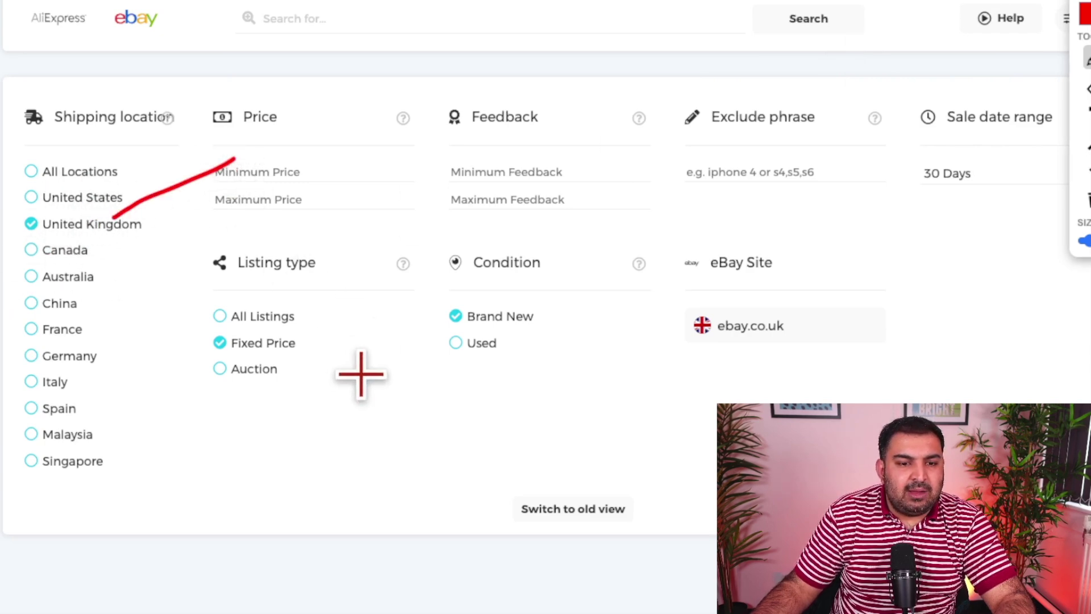
drag(298, 331, 343, 301)
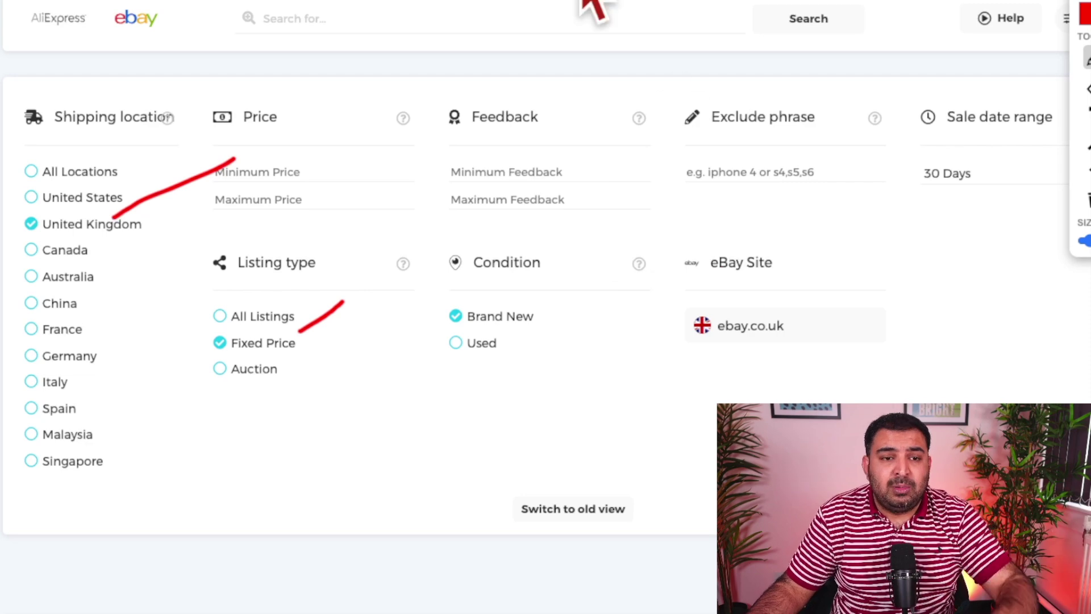
Search eBay product research for "iPhone Charger Plug and Cable 2M 2Pack[Apple MFI Certified],".
click(343, 20)
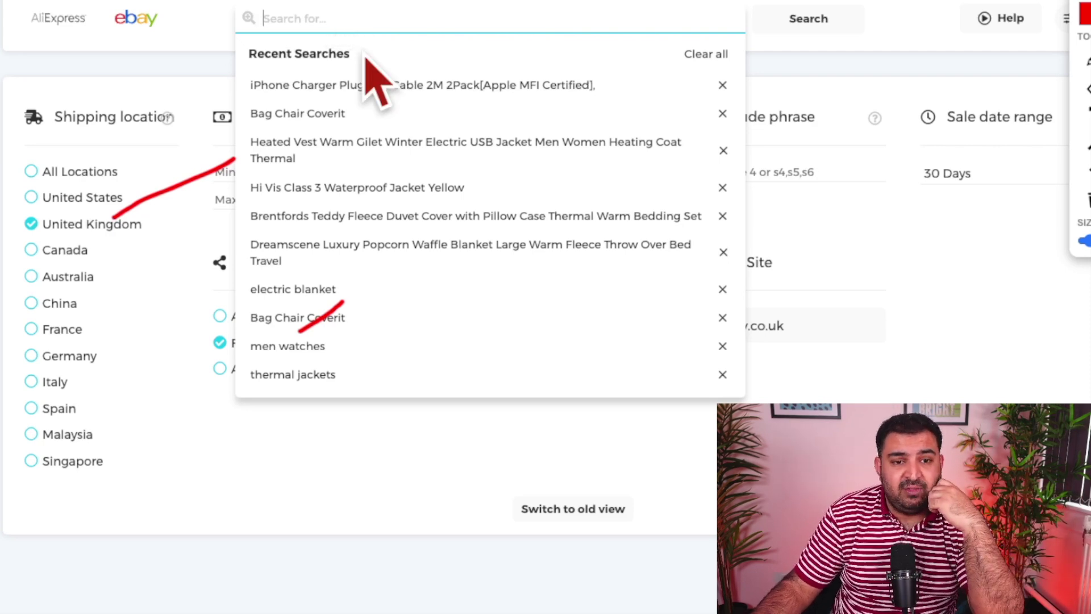
text(iph)
key(BackSpace)
key(BackSpace)
key(BackSpace)
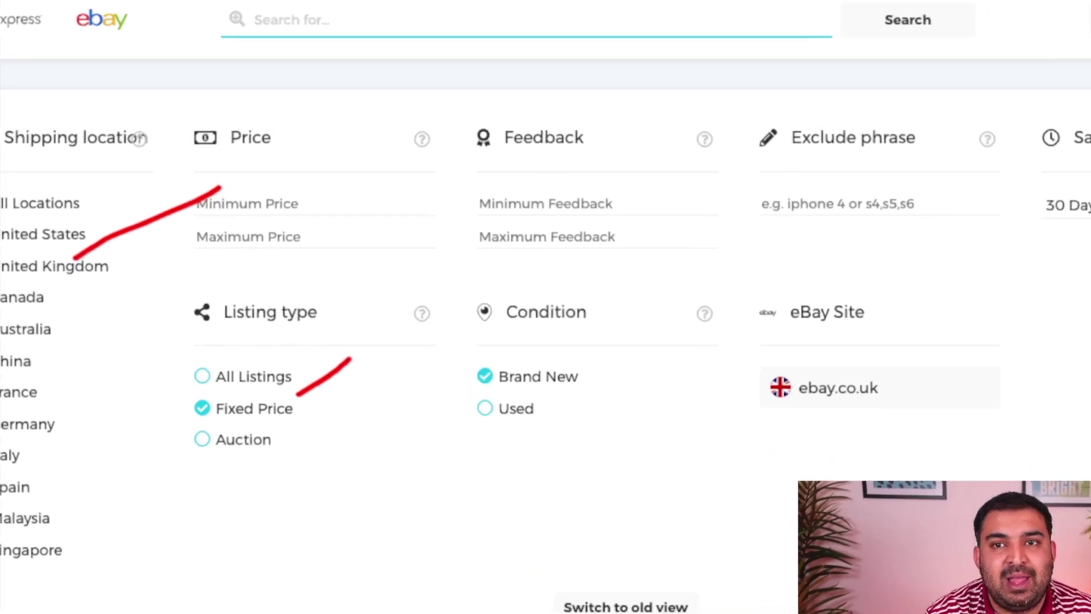
text(iPhone Charger Plug and Cable 2M 2Pack[Apple MFI Certified],)
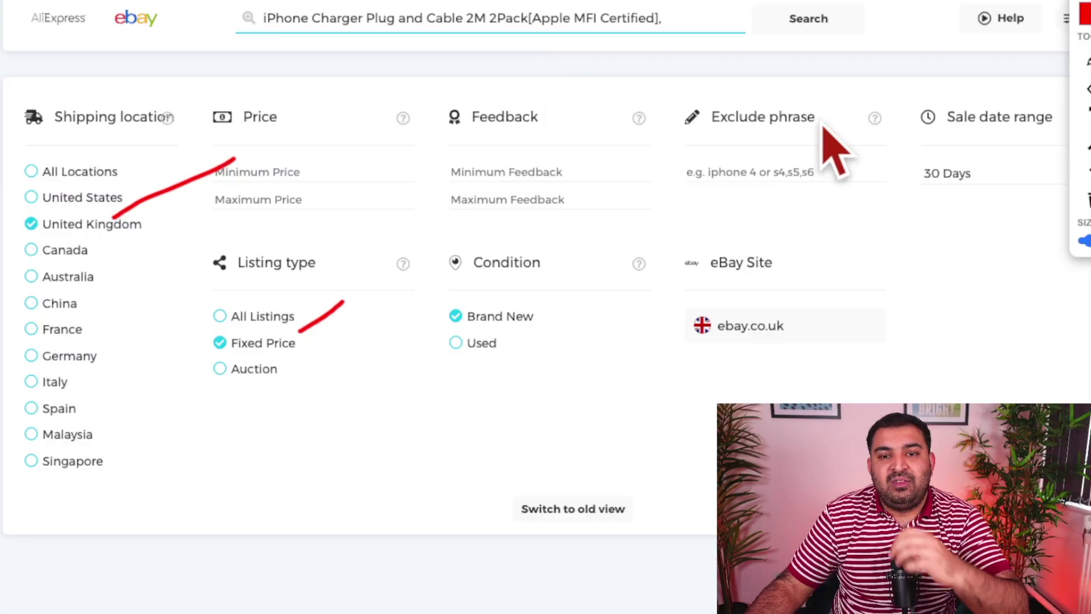
click(812, 18)
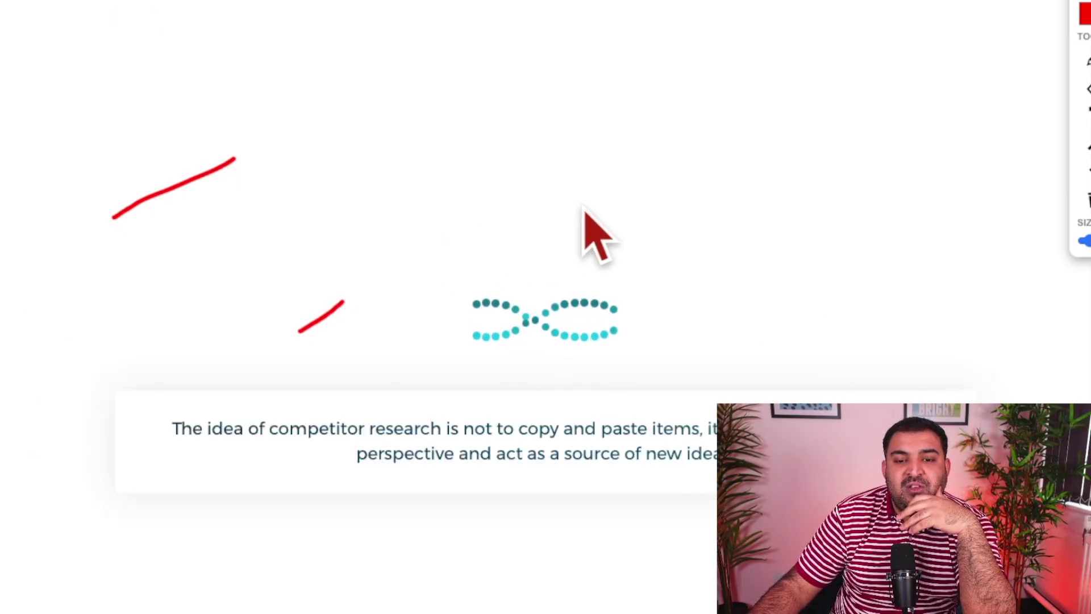
Bring the charger listings table into view and restart the drawing tool's pencil over it.
scroll(591, 227, down, 10)
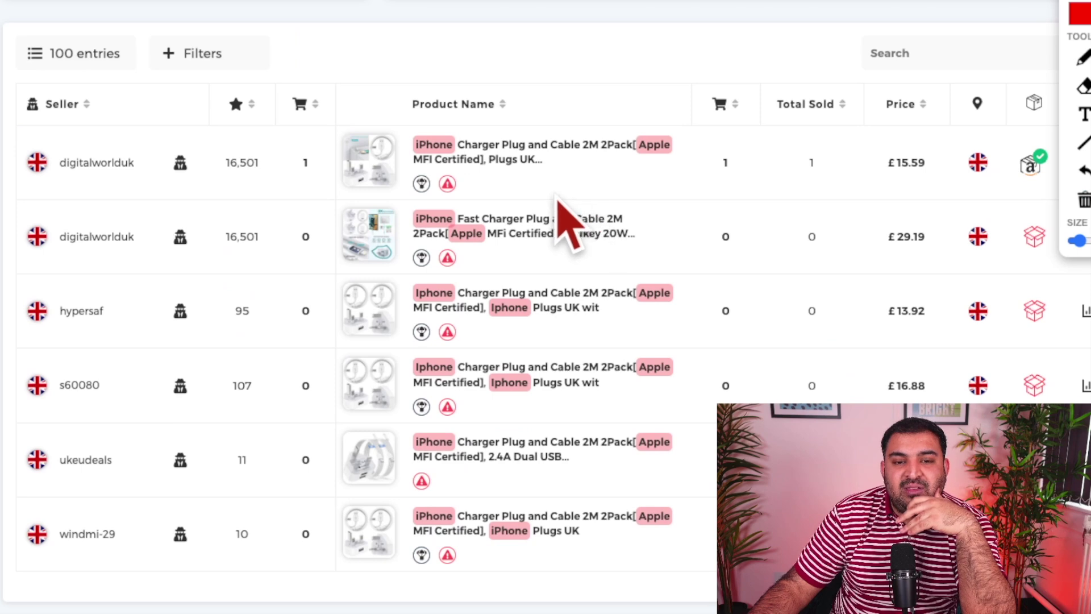
mouse_move(1088, 1)
mouse_down()
mouse_move(1034, 232)
mouse_move(85, 1)
mouse_up()
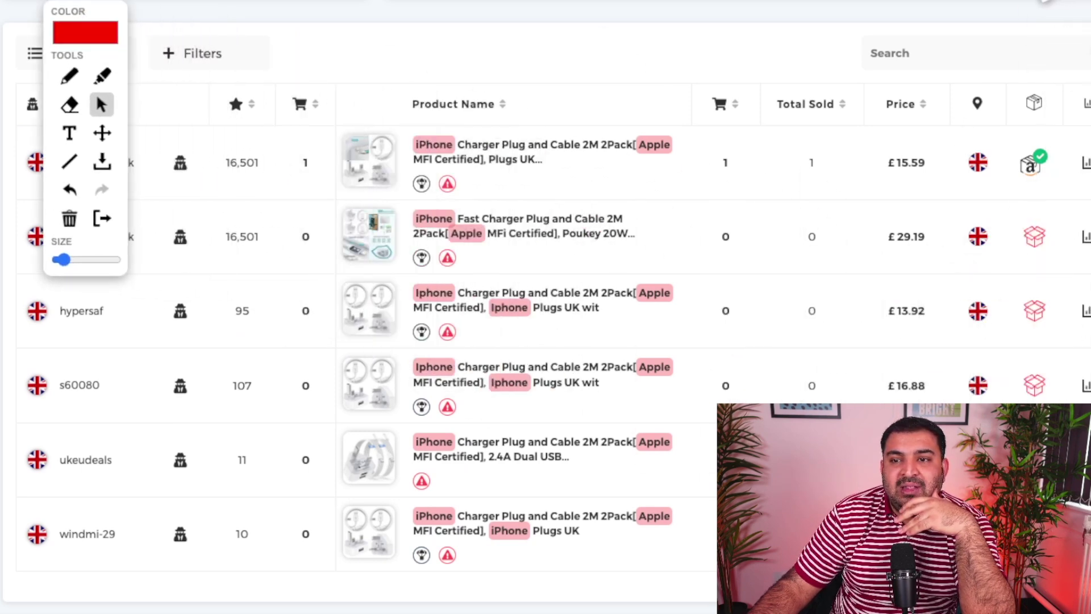
scroll(991, 66, up, 1)
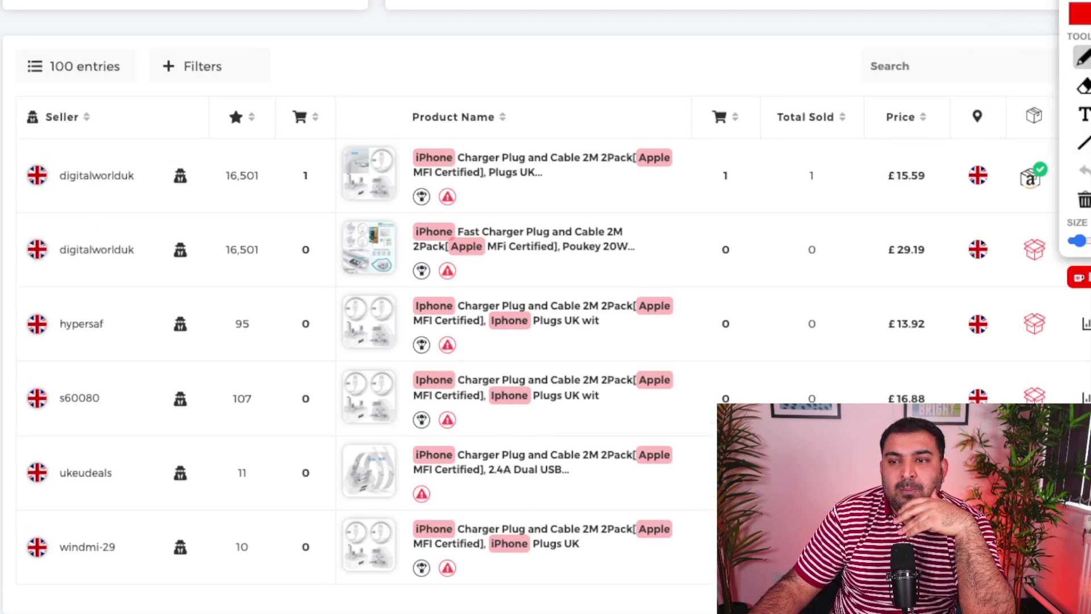
Circle the Amazon match icon of the first charger listing in red, moving the drawing palette out of the way.
drag(1085, 2, 420, 24)
mouse_move(1001, 149)
mouse_down()
mouse_move(1047, 142)
mouse_move(1061, 195)
mouse_move(991, 195)
mouse_move(995, 153)
mouse_move(1027, 190)
mouse_up()
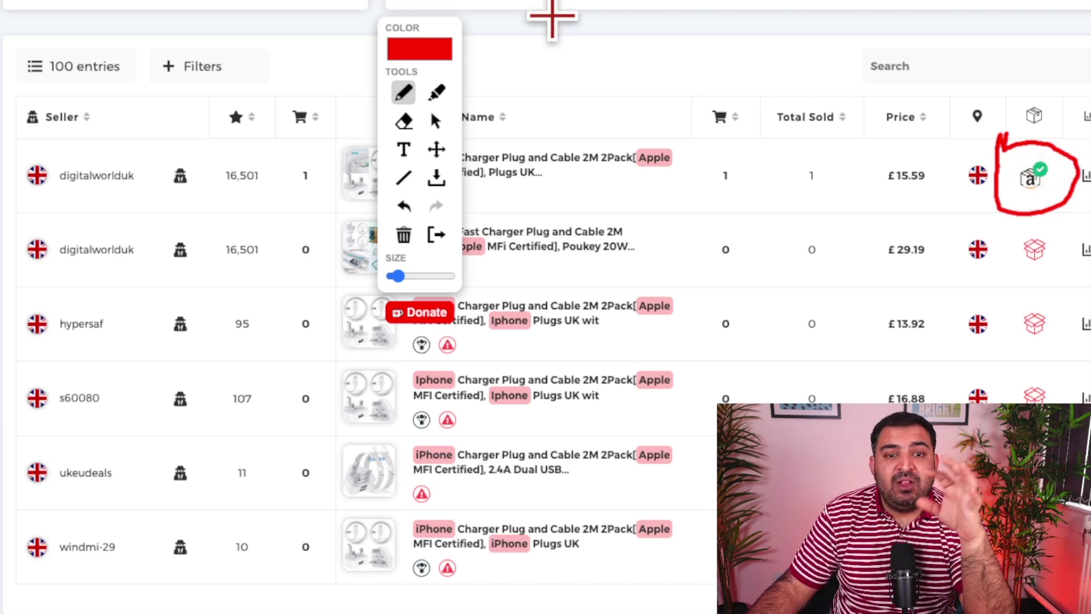
drag(444, 27, 1049, 1)
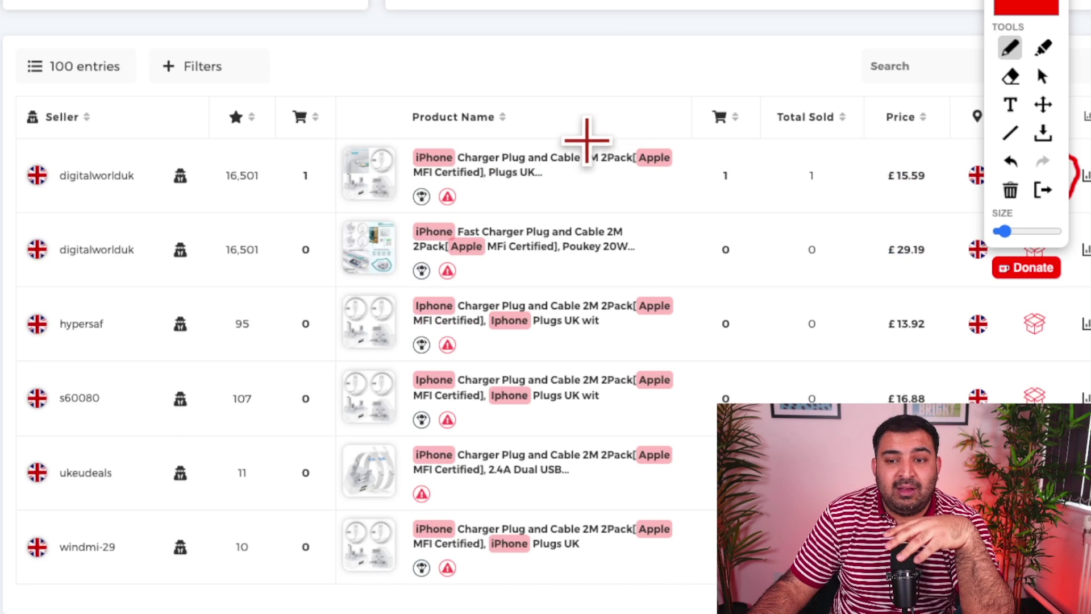
Open the first charger listing's similar Amazon product comparison to check price and profit, and close it again.
mouse_move(1026, 6)
mouse_down()
mouse_move(324, 141)
mouse_move(139, 223)
mouse_up()
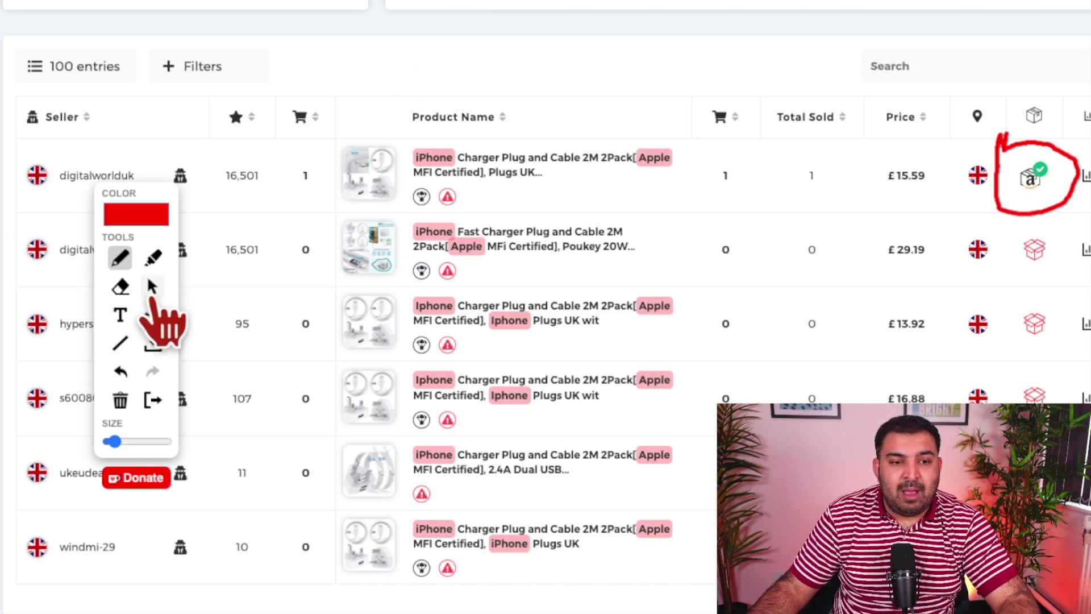
click(1030, 190)
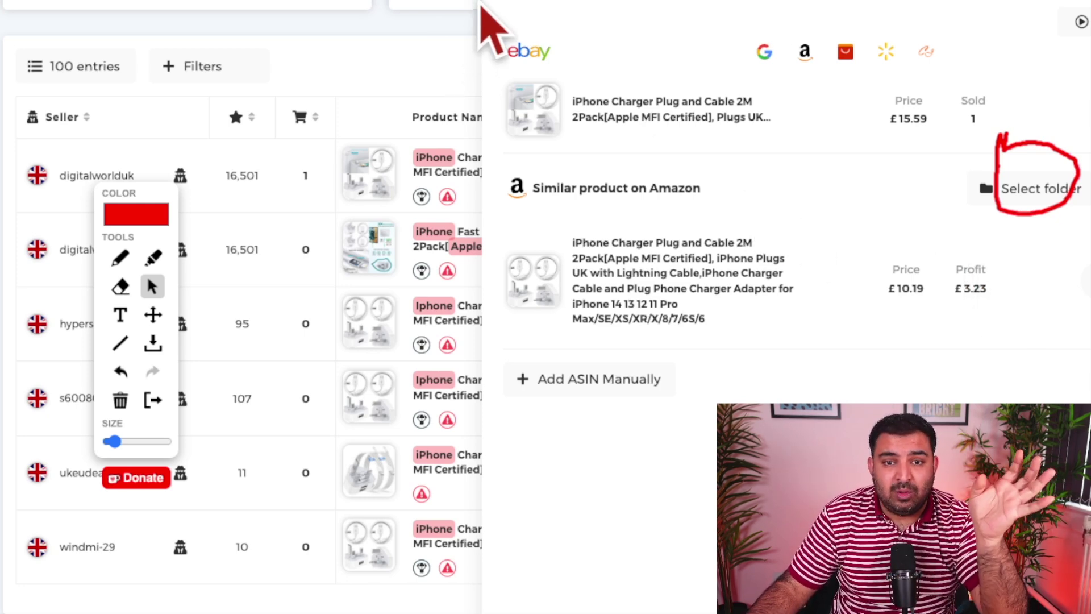
click(471, 22)
Circle the first listing's seller name and scan icon in red, and scan that seller.
mouse_move(145, 184)
mouse_down()
mouse_move(970, 0)
mouse_move(1090, 0)
mouse_up()
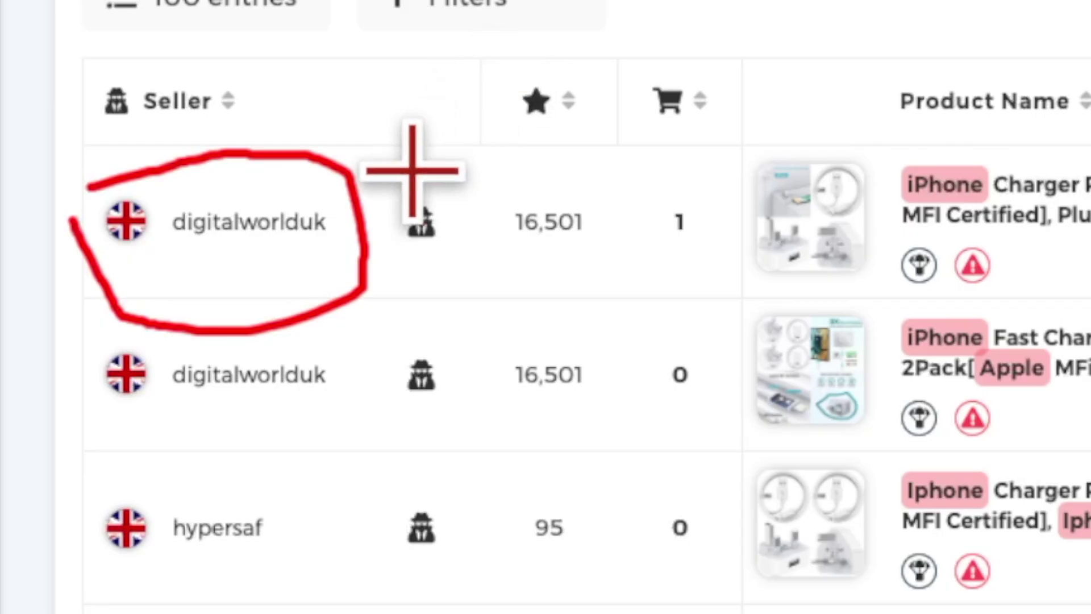
drag(163, 138, 212, 151)
mouse_move(488, 199)
mouse_down()
mouse_move(141, 243)
mouse_move(397, 183)
mouse_move(409, 263)
mouse_move(400, 258)
mouse_up()
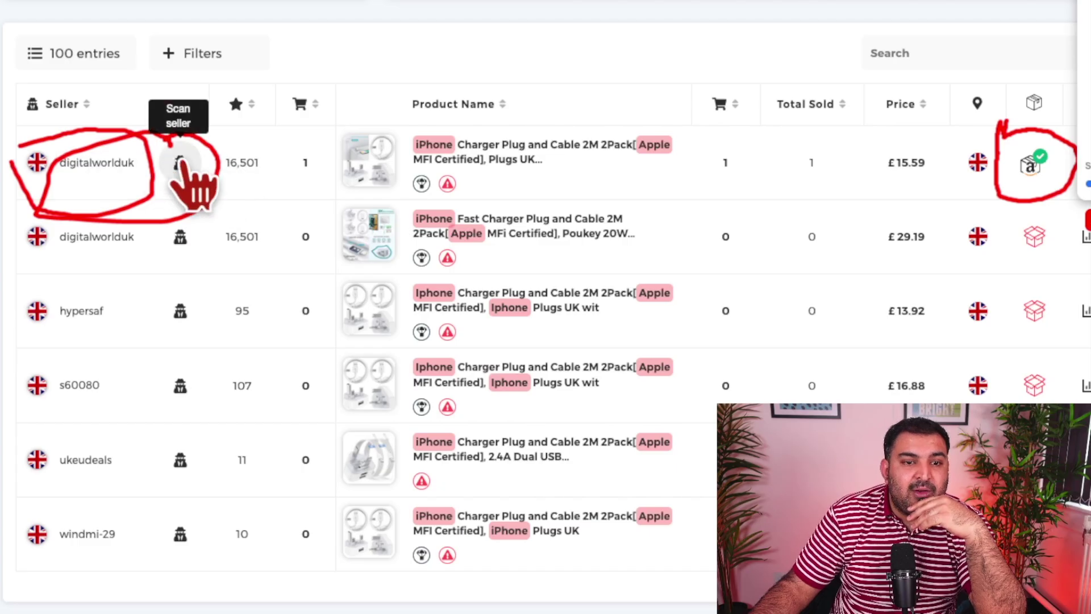
click(179, 163)
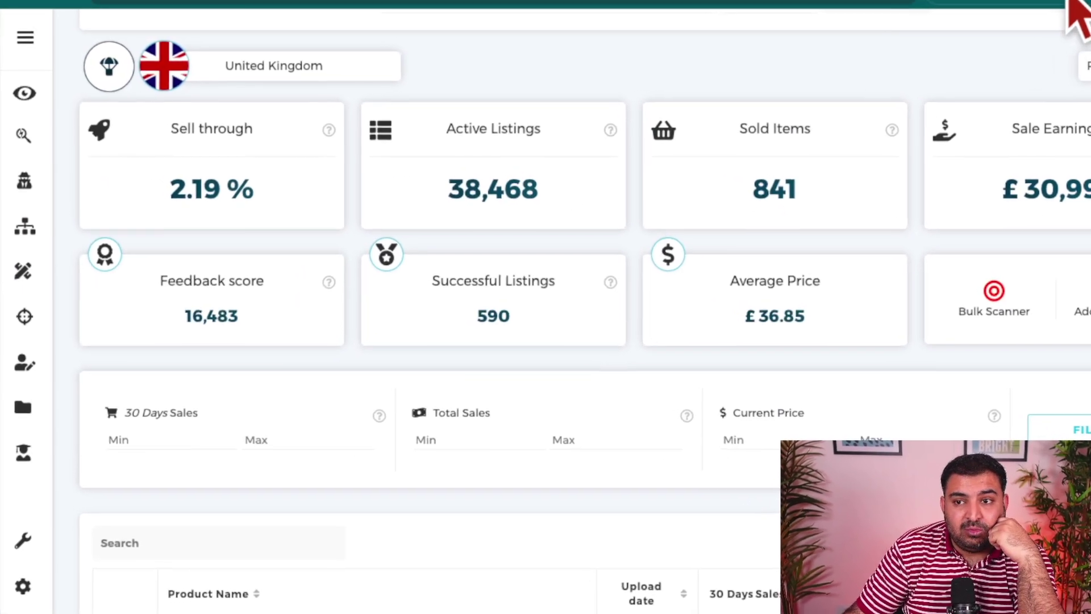
Circle the parachute icon beside the United Kingdom flag and the Sale Earnings card in red.
mouse_move(68, 33)
mouse_down()
mouse_move(101, 32)
mouse_move(172, 89)
mouse_move(63, 80)
mouse_up()
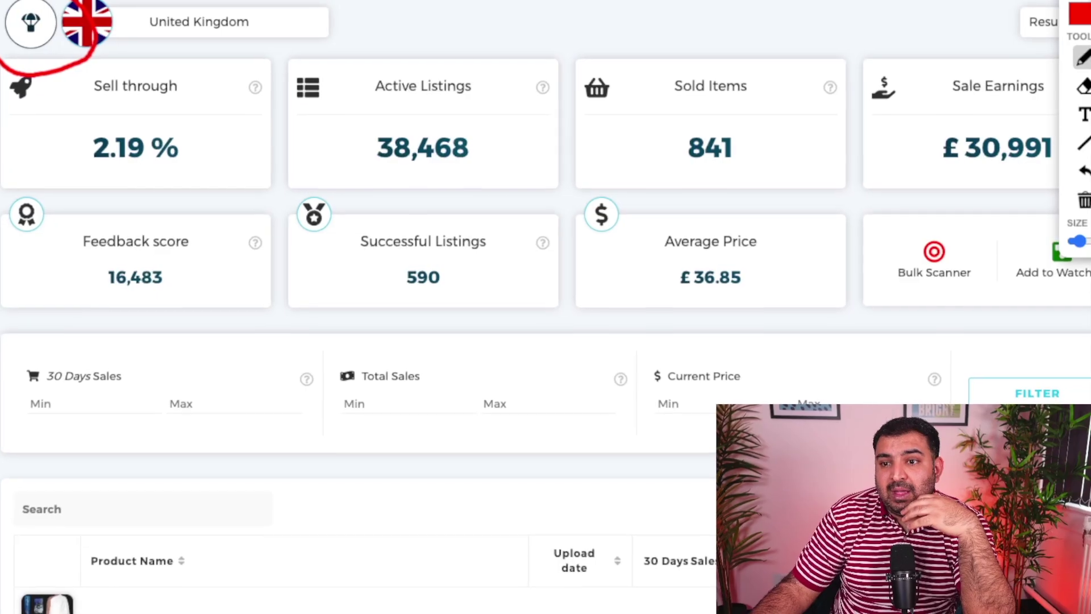
mouse_move(858, 44)
mouse_down()
mouse_move(1021, 42)
mouse_move(1087, 188)
mouse_move(838, 186)
mouse_move(831, 79)
mouse_up()
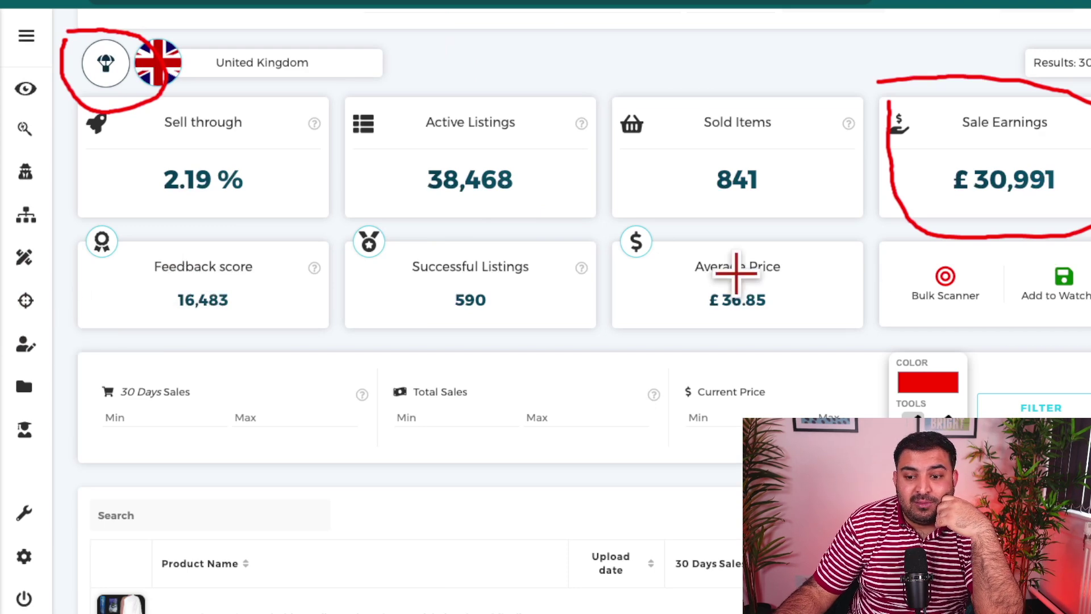
Sort the seller's product table by 30 Days Sales, highest first.
scroll(742, 275, down, 3)
scroll(745, 274, down, 2)
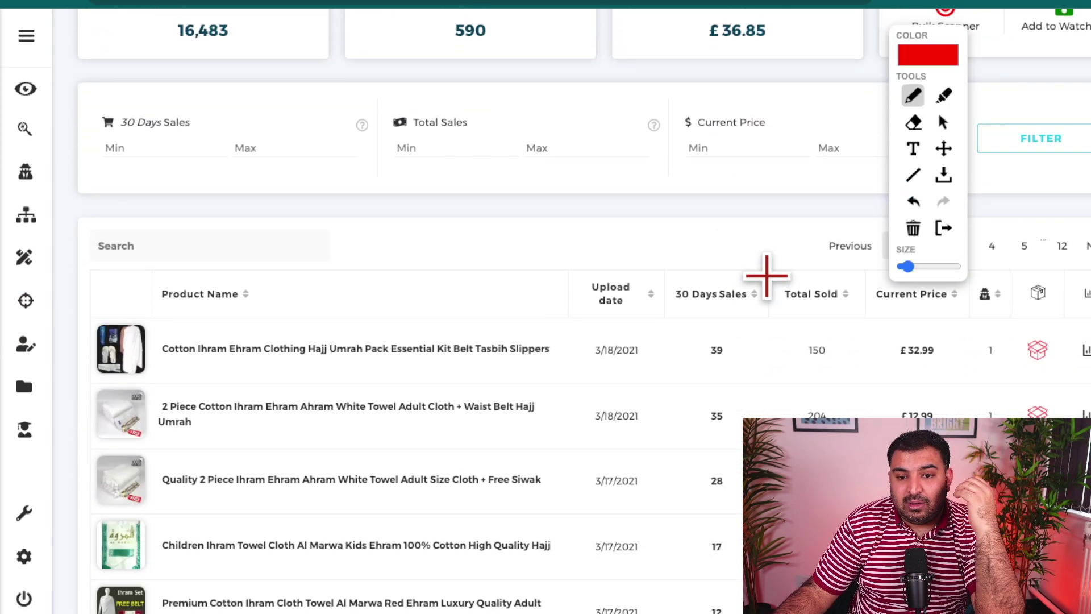
scroll(766, 275, down, 2)
drag(926, 34, 1090, 36)
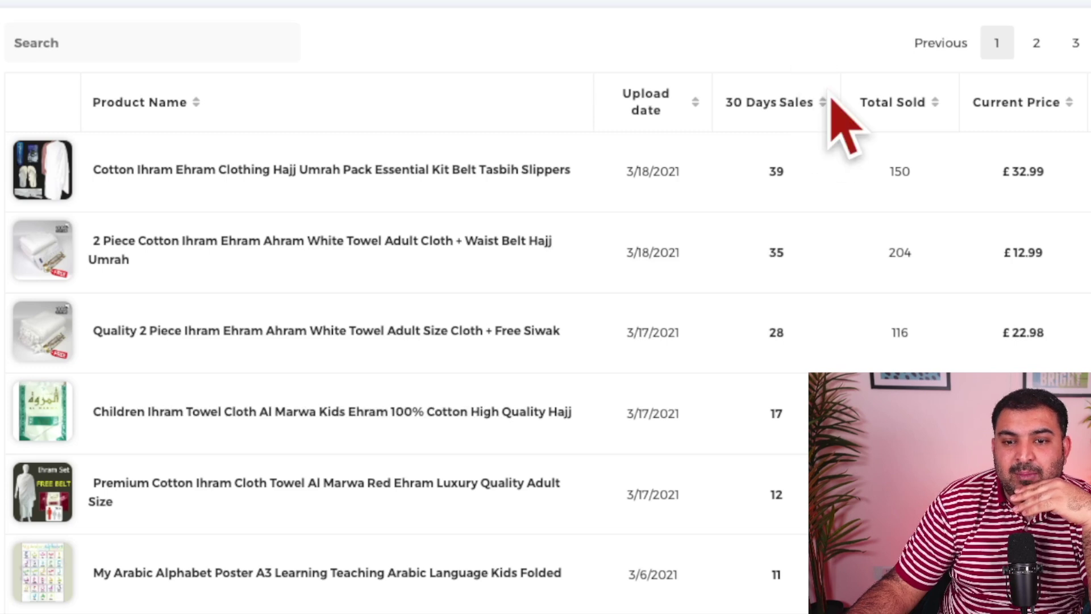
click(792, 102)
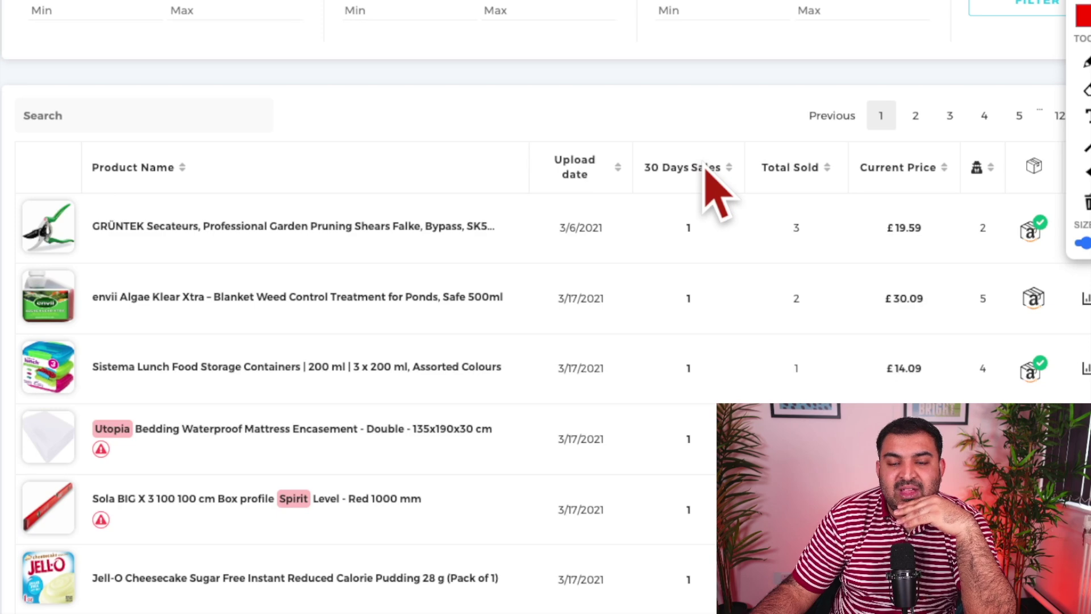
click(706, 168)
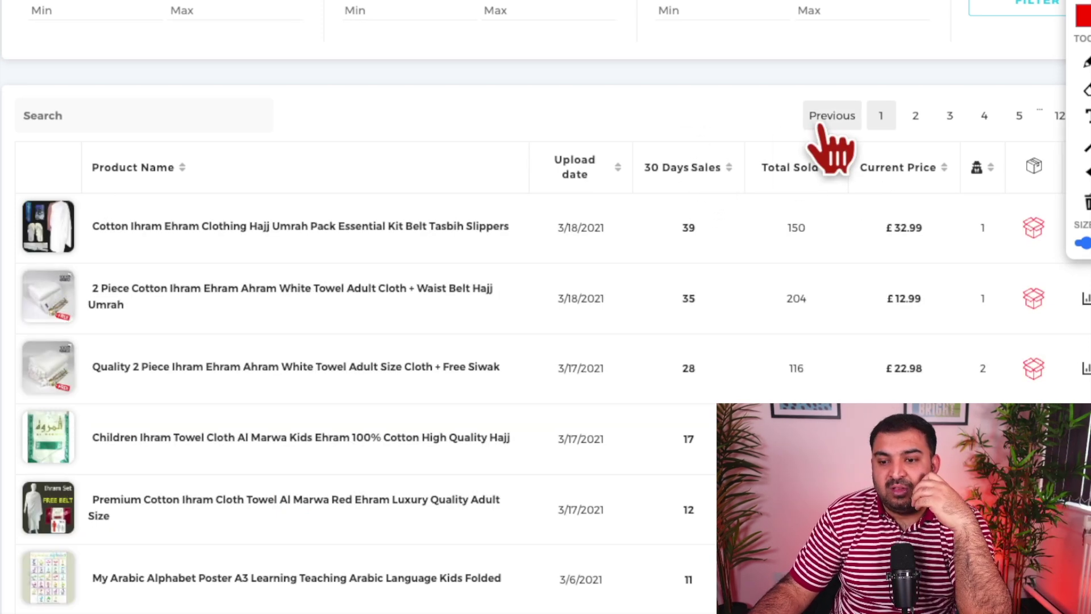
Mark the green-checked Amazon match icons down the seller's product list with red strokes.
scroll(840, 159, down, 6)
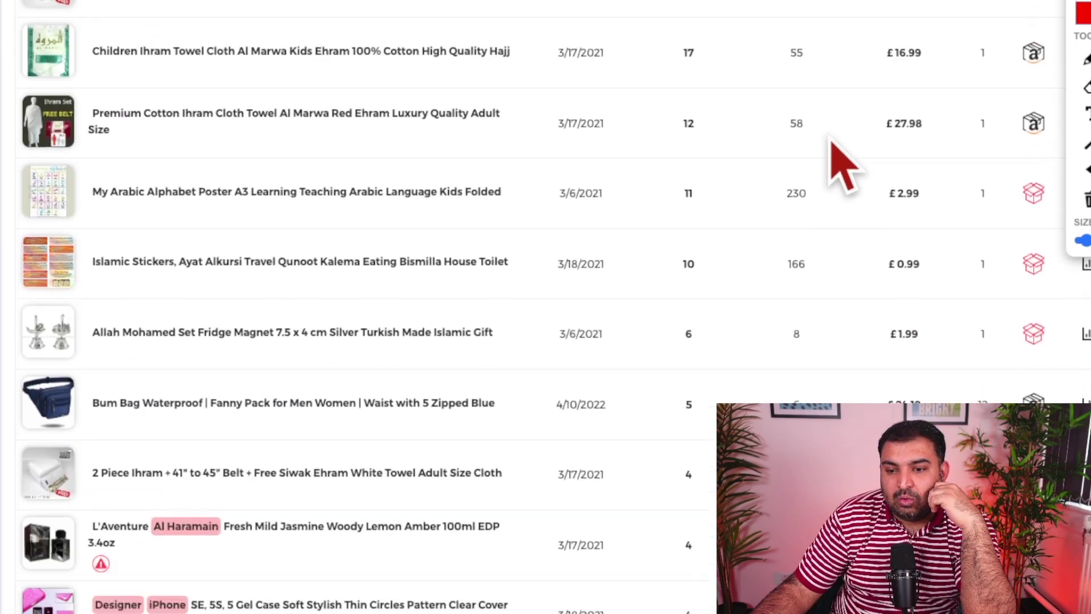
scroll(835, 154, down, 5)
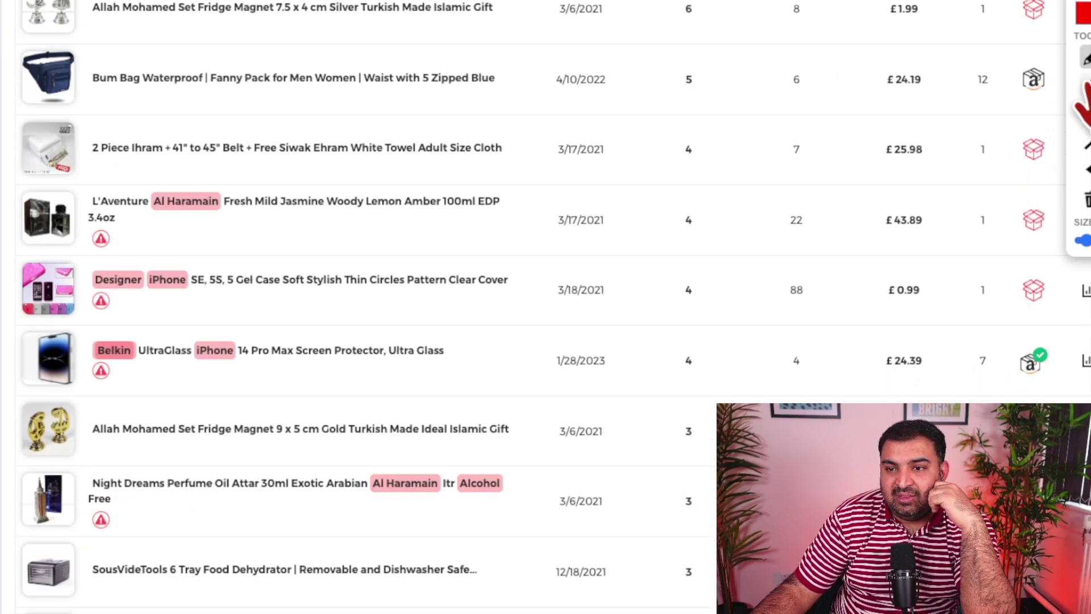
drag(1035, 341, 1083, 314)
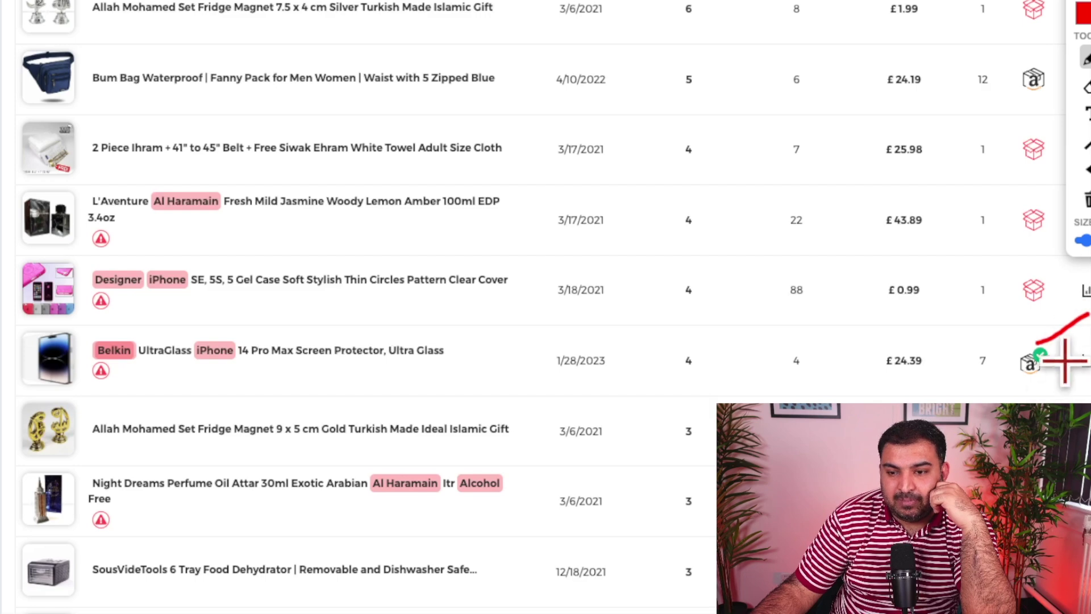
scroll(1030, 344, down, 10)
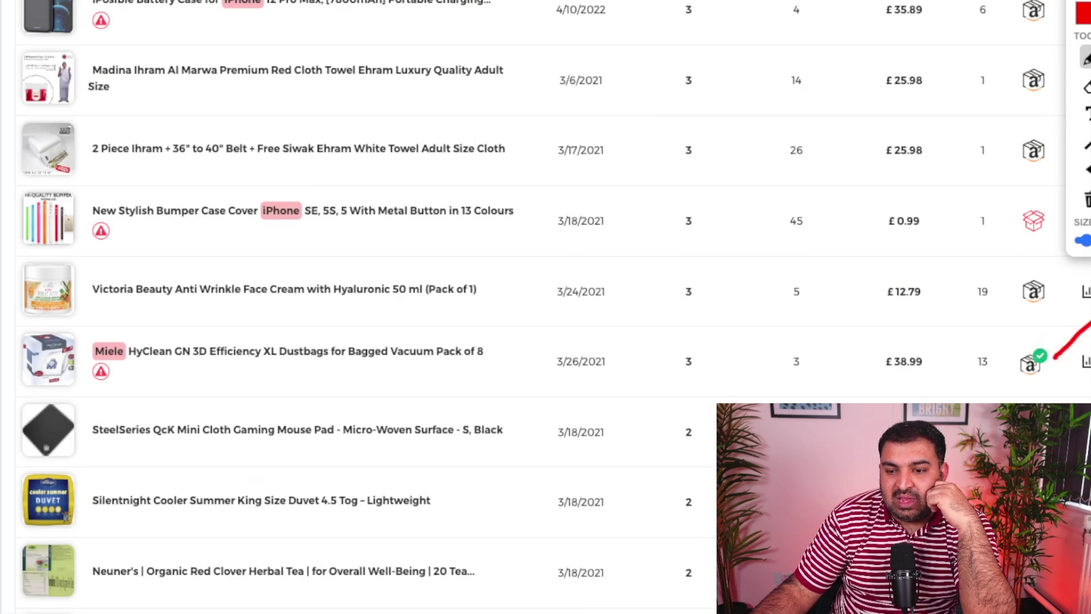
scroll(1052, 306, down, 10)
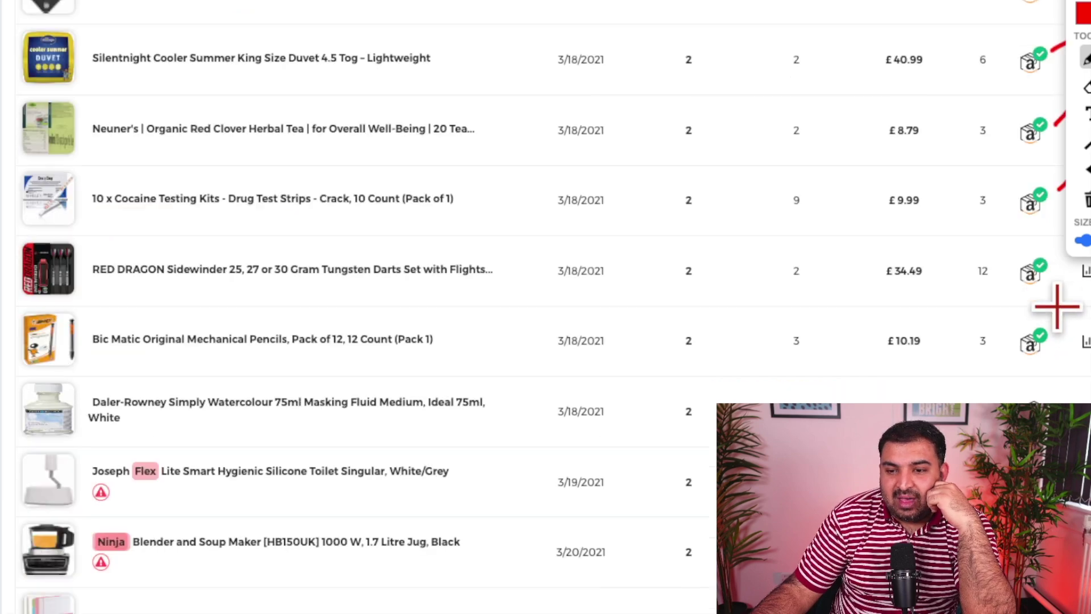
scroll(866, 340, down, 3)
scroll(872, 331, down, 15)
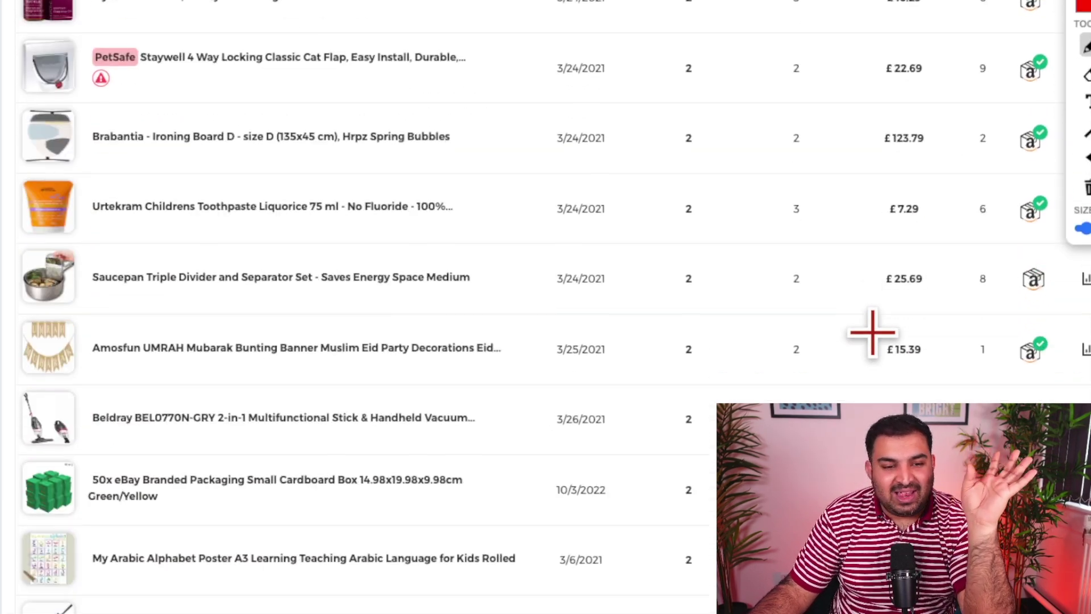
Circle the page numbers below the seller's product table in red and open page 2.
scroll(872, 328, down, 2)
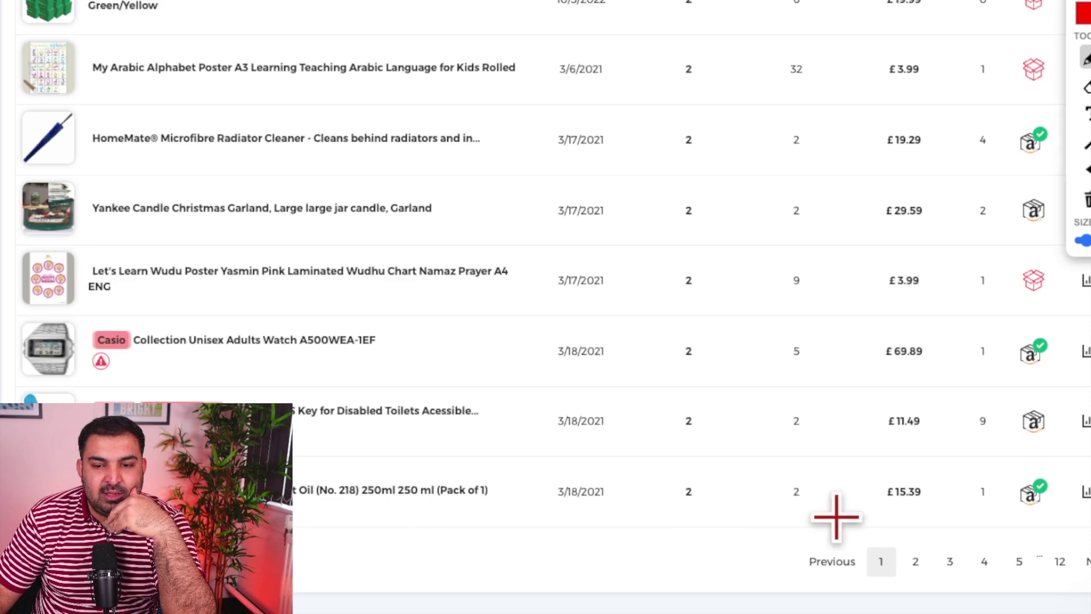
drag(804, 546, 1085, 538)
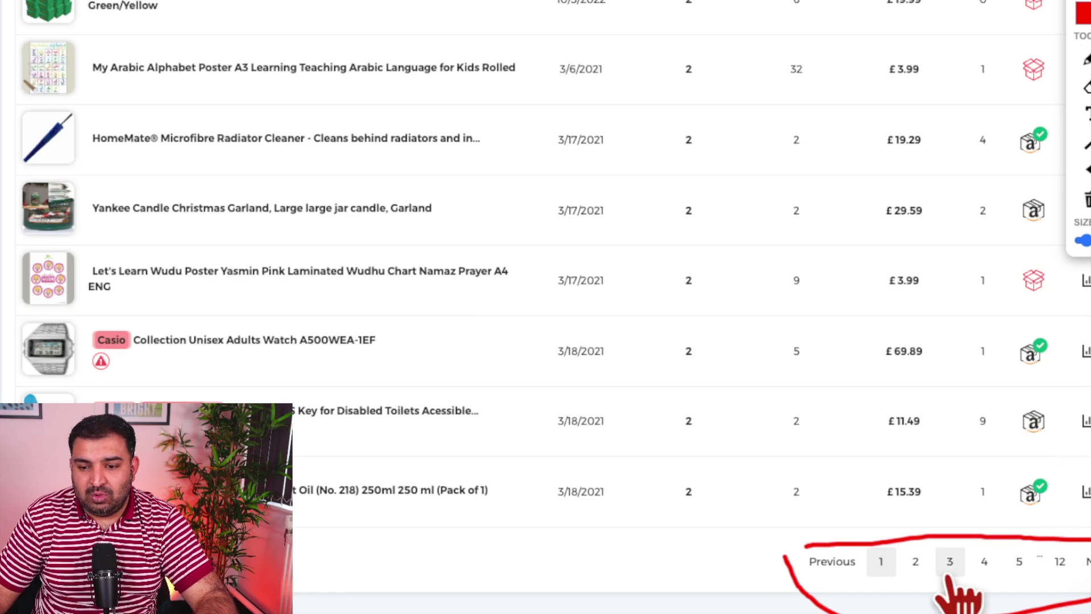
click(915, 560)
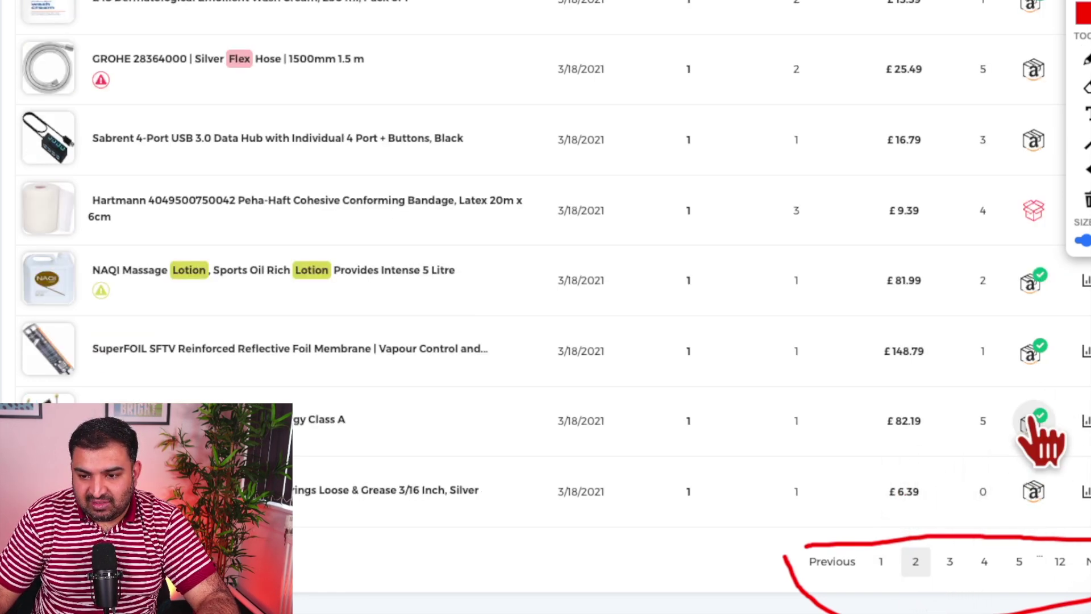
Examine the Amazon match icons of the products on page 2 and open page 3 of the seller's listings.
scroll(1040, 364, up, 1)
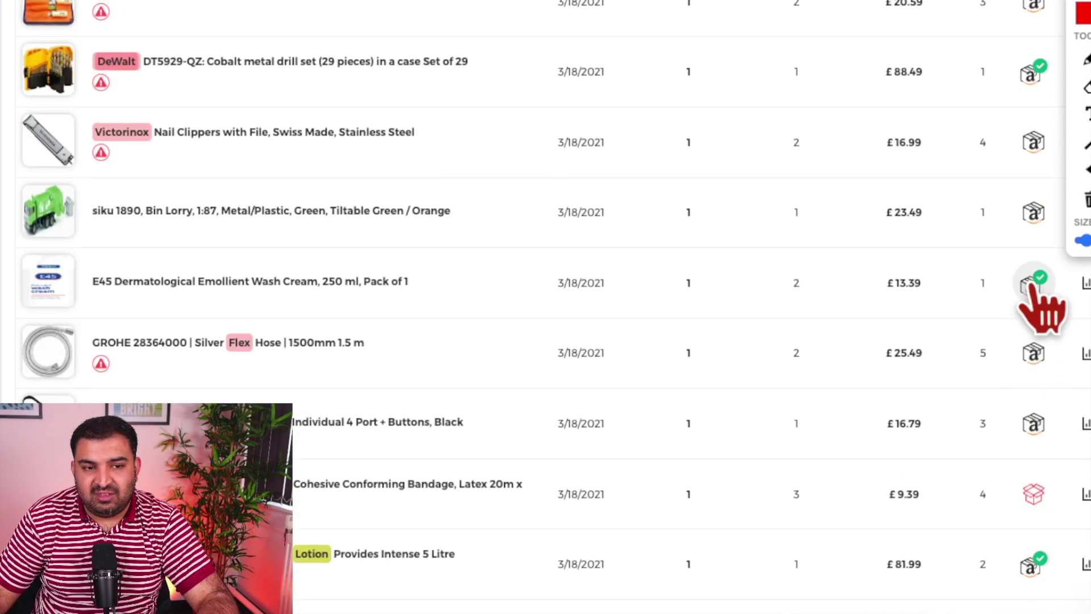
scroll(1039, 304, up, 4)
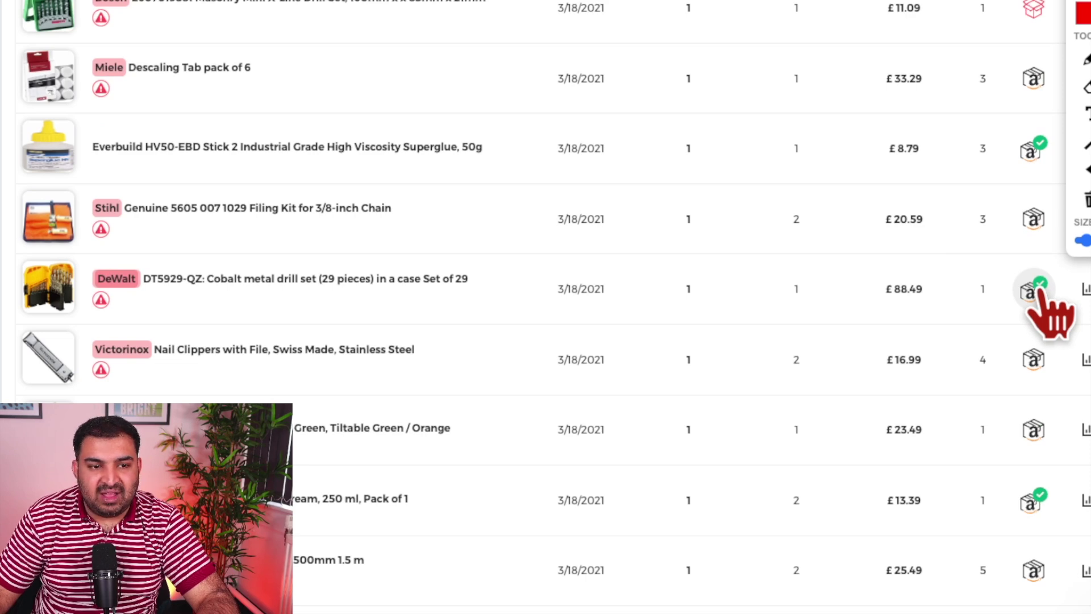
scroll(1044, 311, up, 4)
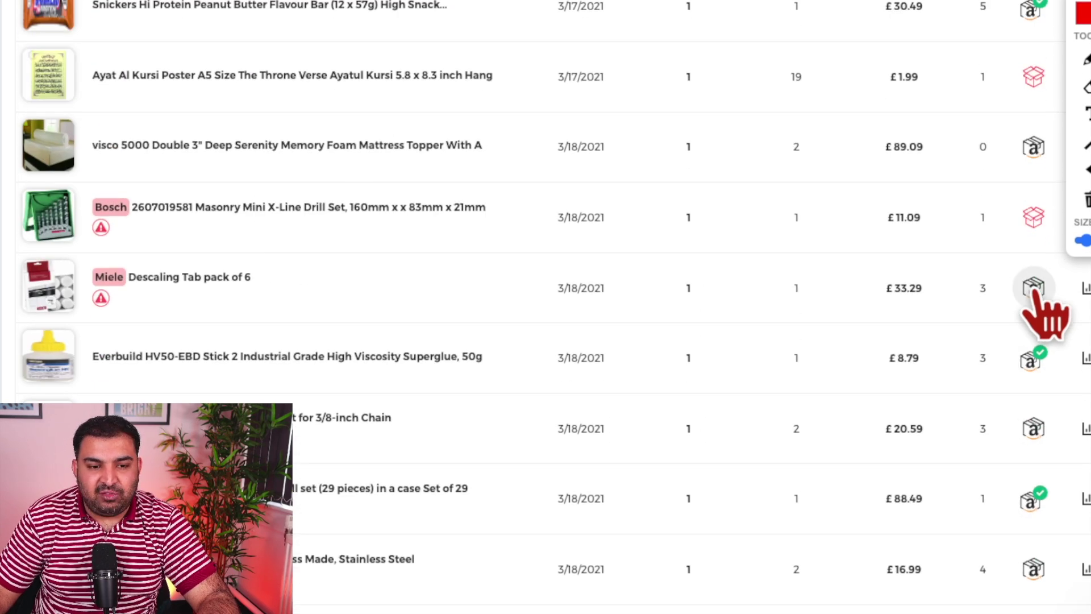
scroll(739, 287, up, 3)
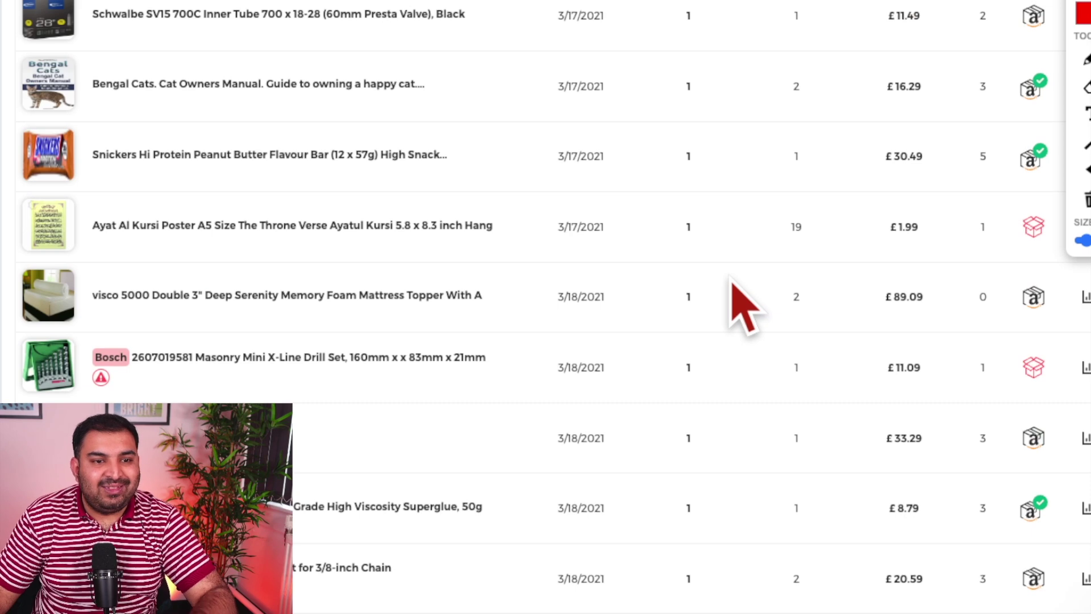
scroll(783, 227, up, 5)
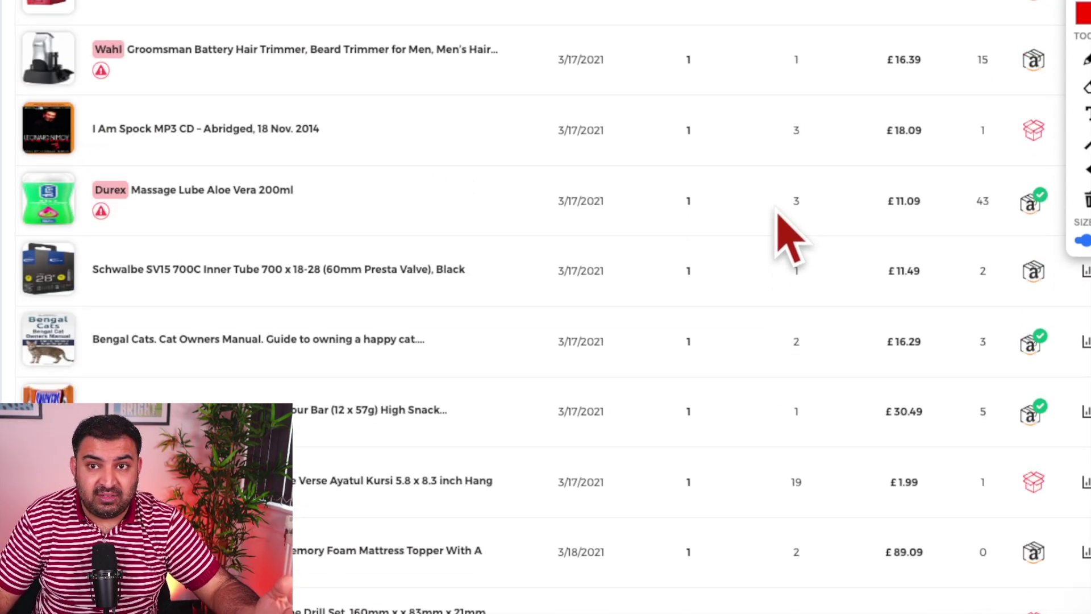
scroll(1006, 280, up, 15)
scroll(1017, 292, down, 18)
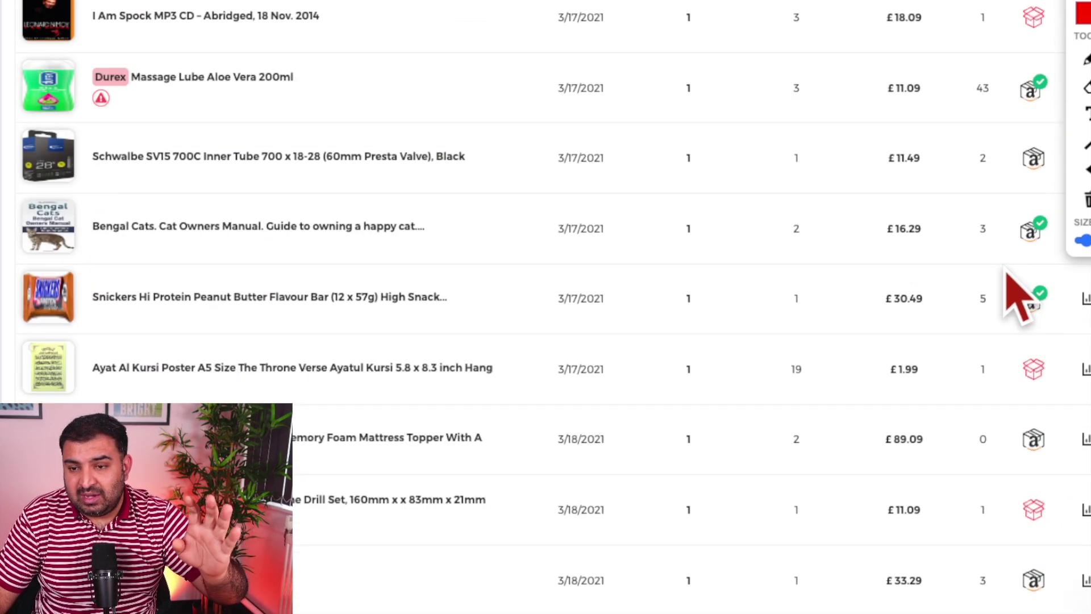
scroll(1018, 292, down, 10)
scroll(964, 579, down, 2)
click(950, 562)
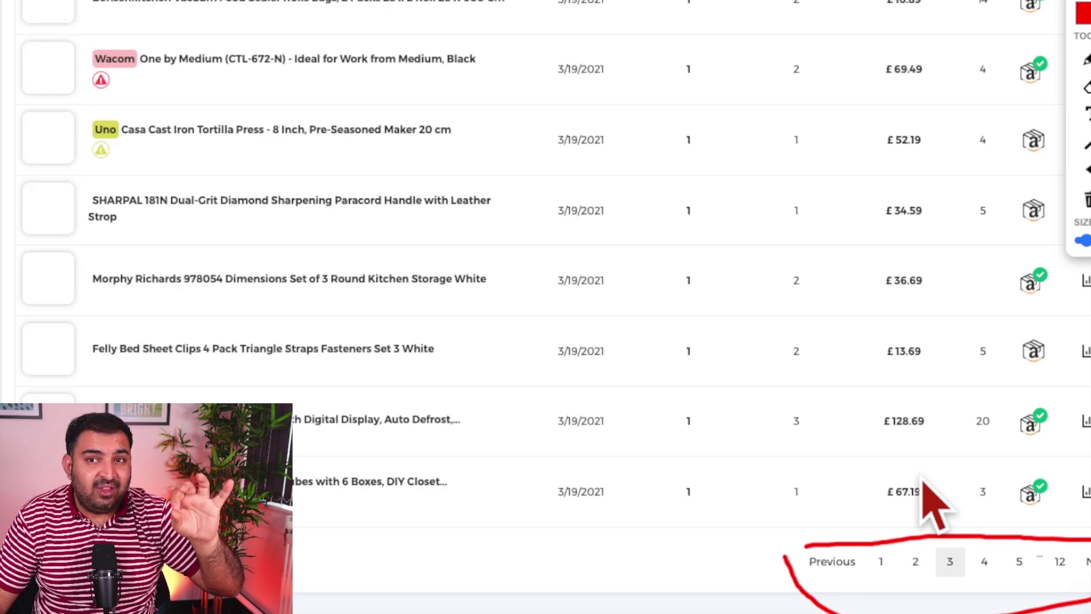
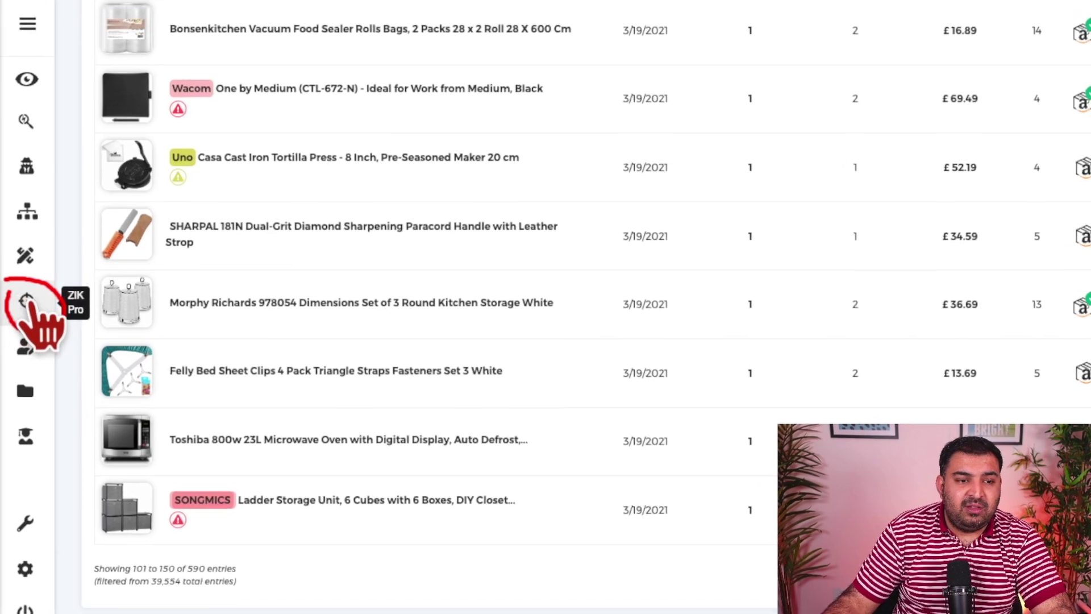
Open the ZIK Pro Turbo Scanner and choose Amazon.co.uk as the supplier.
click(26, 300)
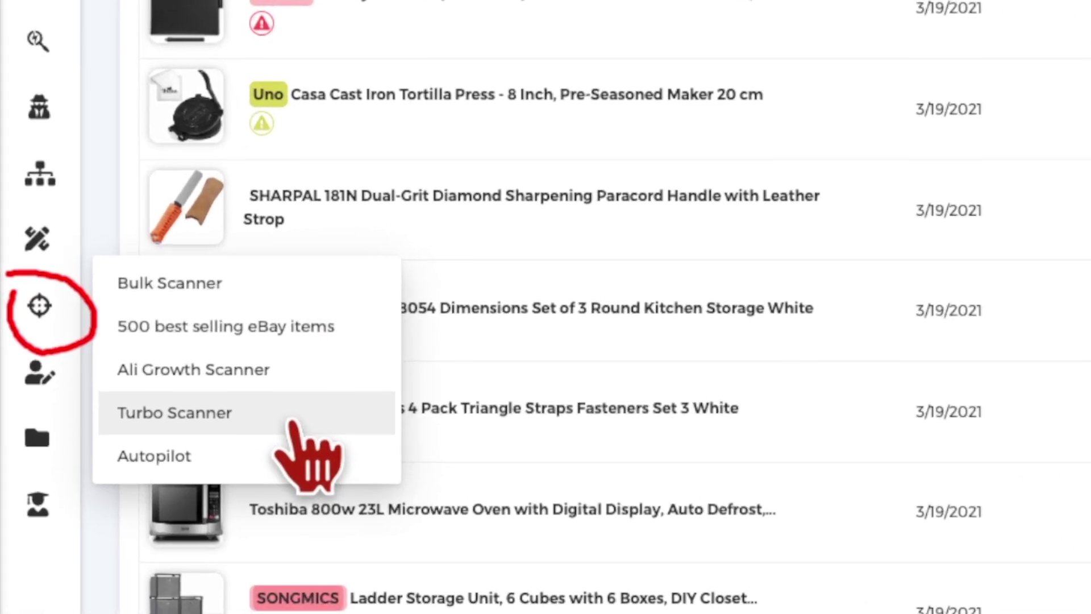
click(234, 424)
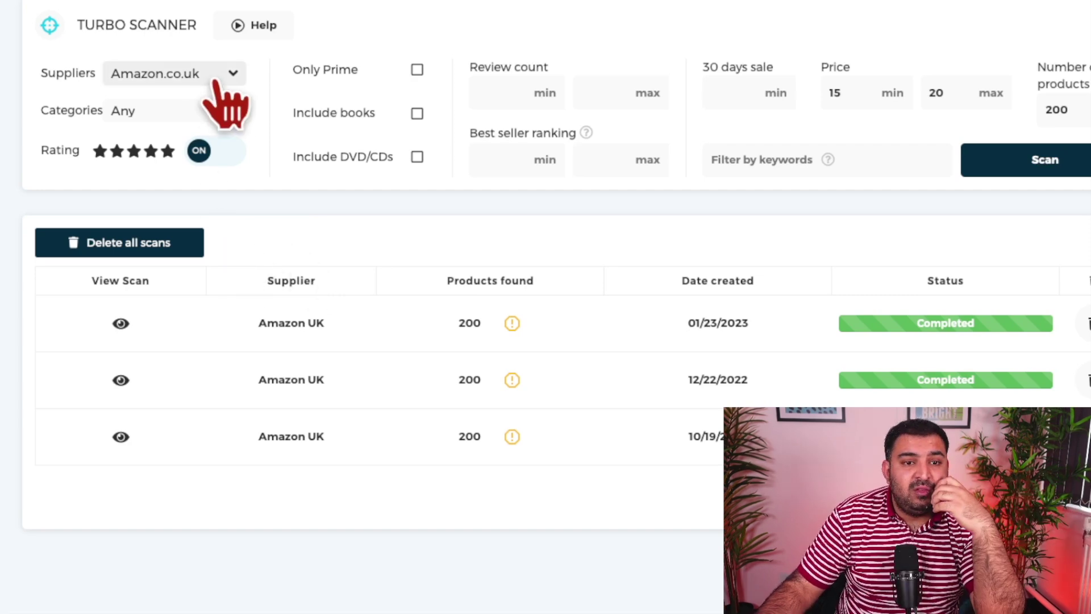
click(233, 74)
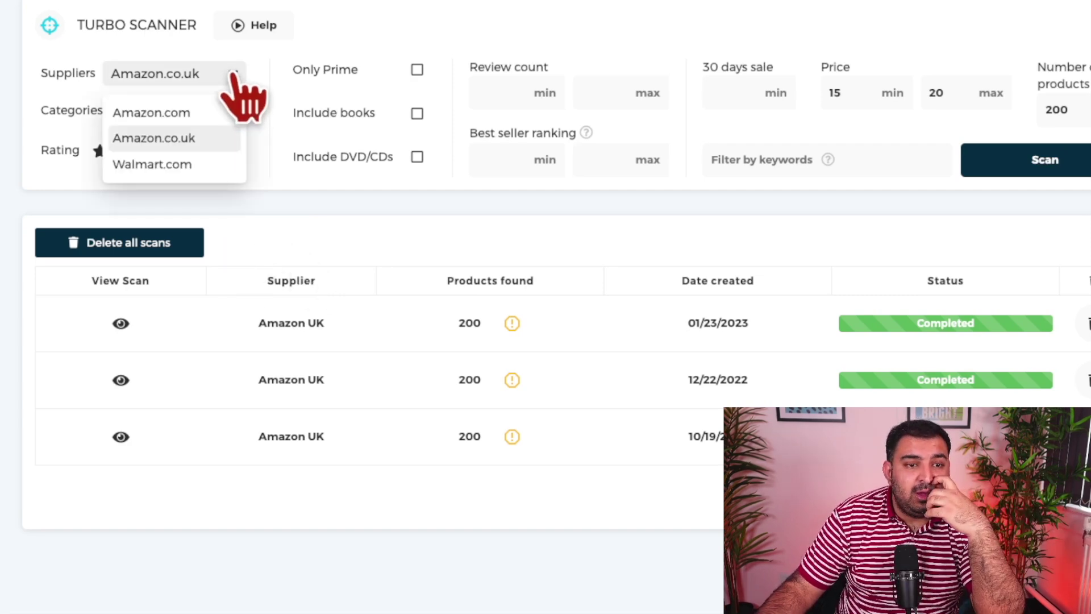
click(200, 138)
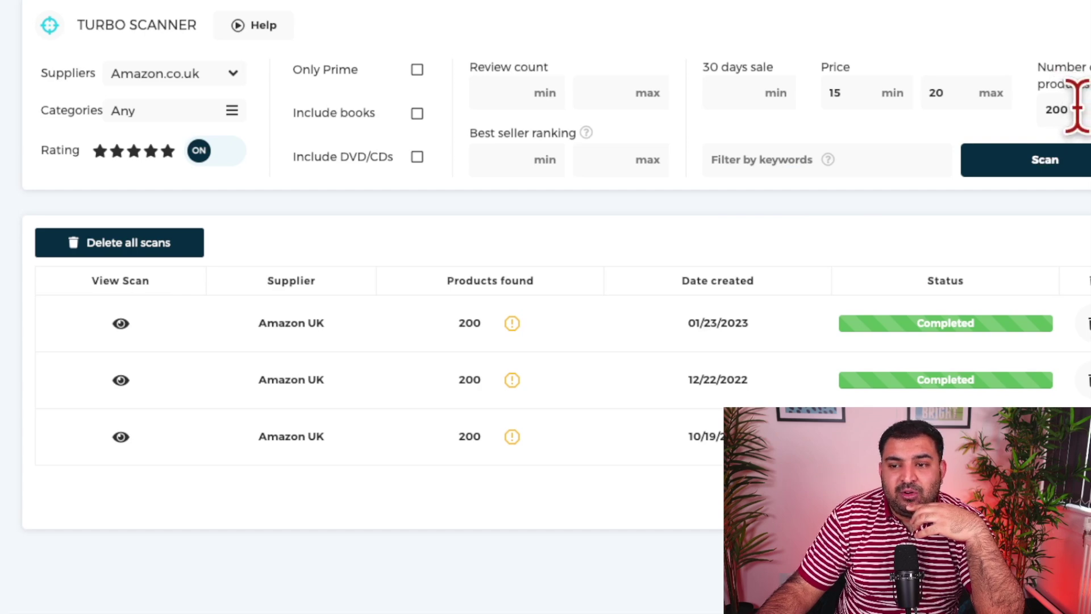
Circle the requested number of products, 200, in red in the scan settings.
drag(1076, 108, 957, 100)
click(1017, 2)
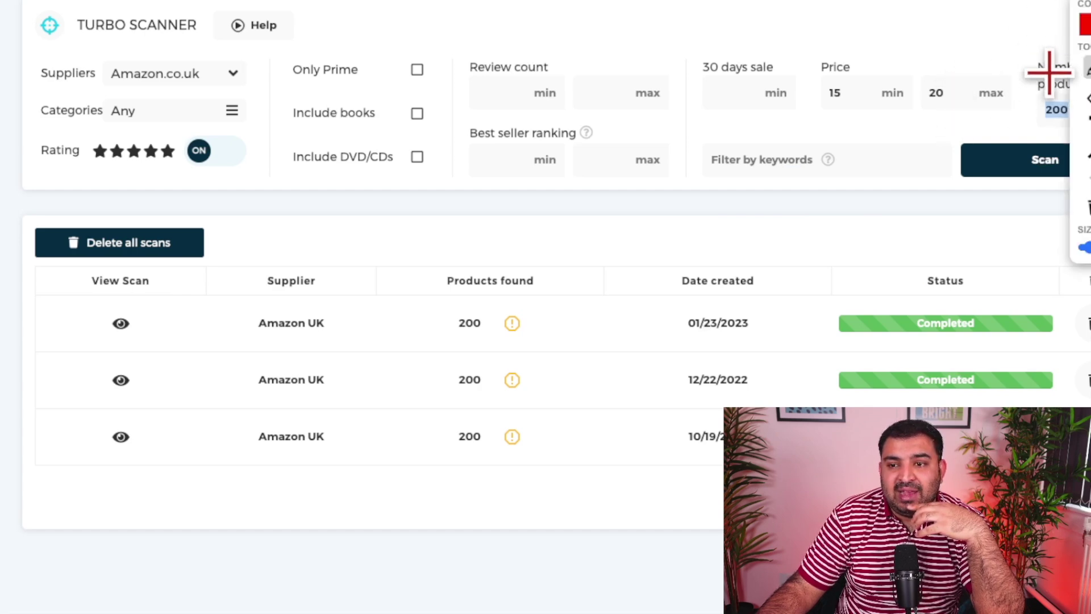
drag(1050, 94, 973, 97)
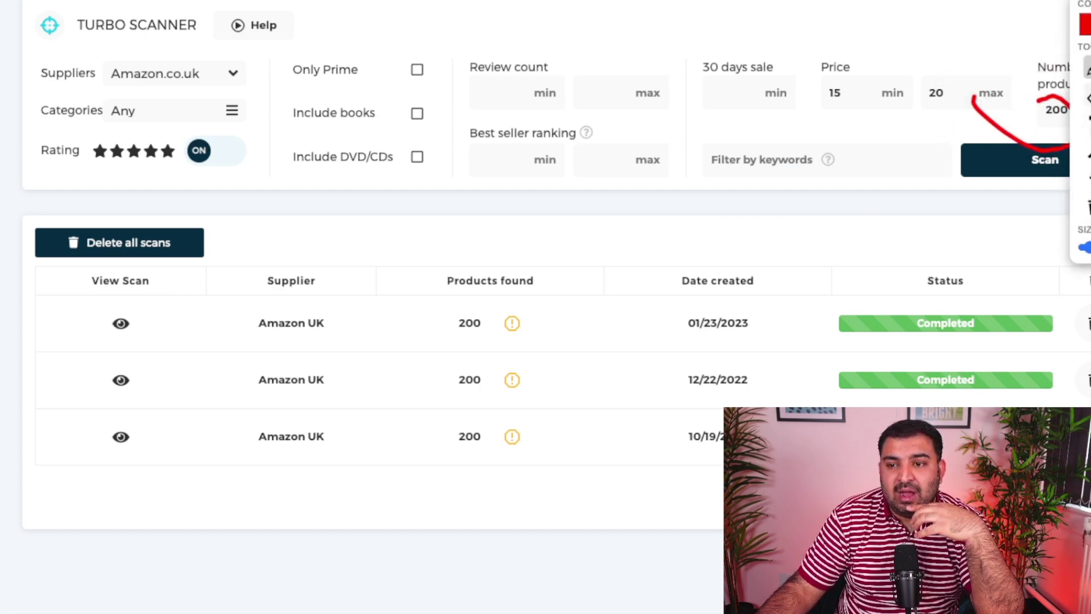
Leave drawing mode and run a Turbo Scanner scan of Amazon.co.uk for 200 products priced between 15 and 20.
drag(1082, 5, 703, 219)
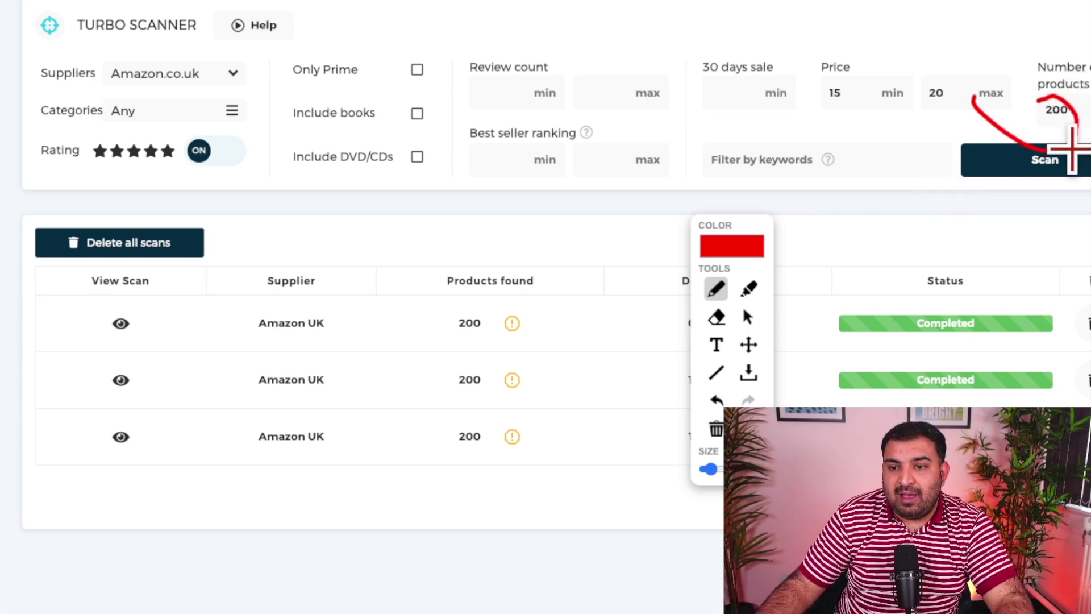
click(747, 317)
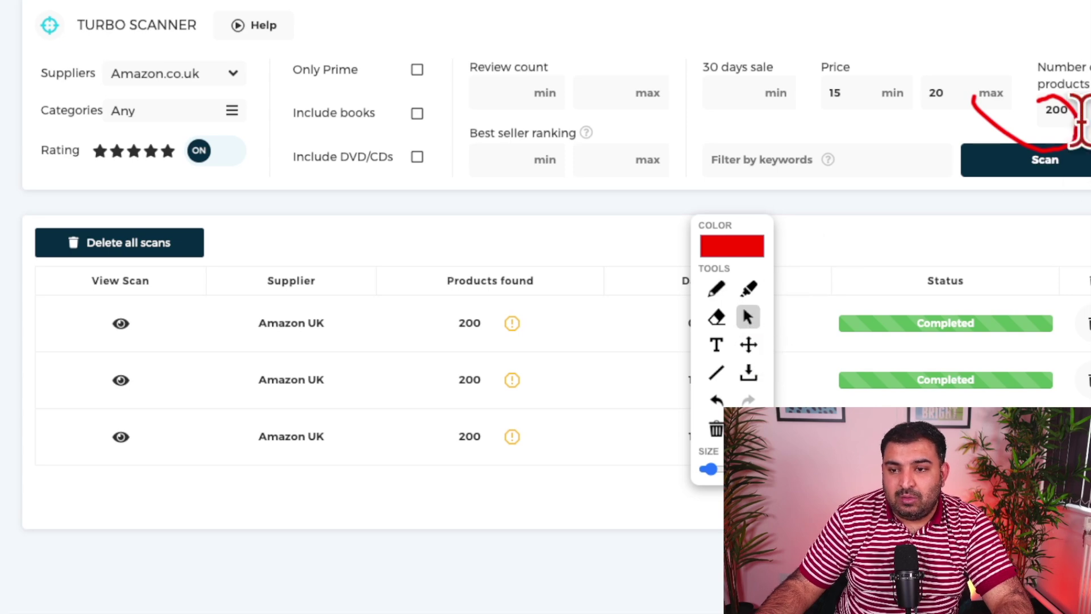
click(1022, 162)
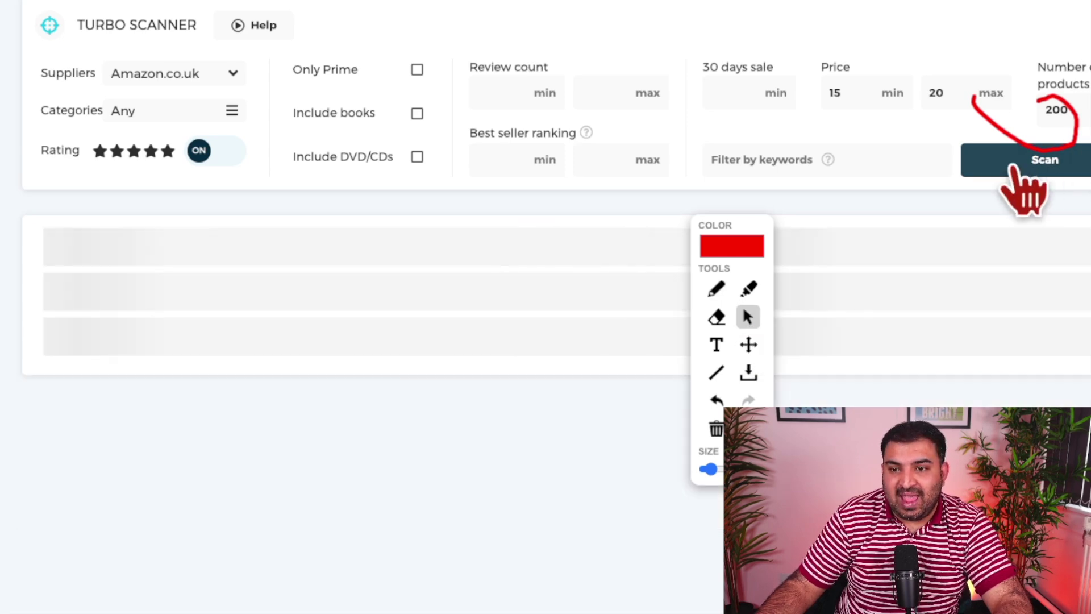
triple_click(1038, 170)
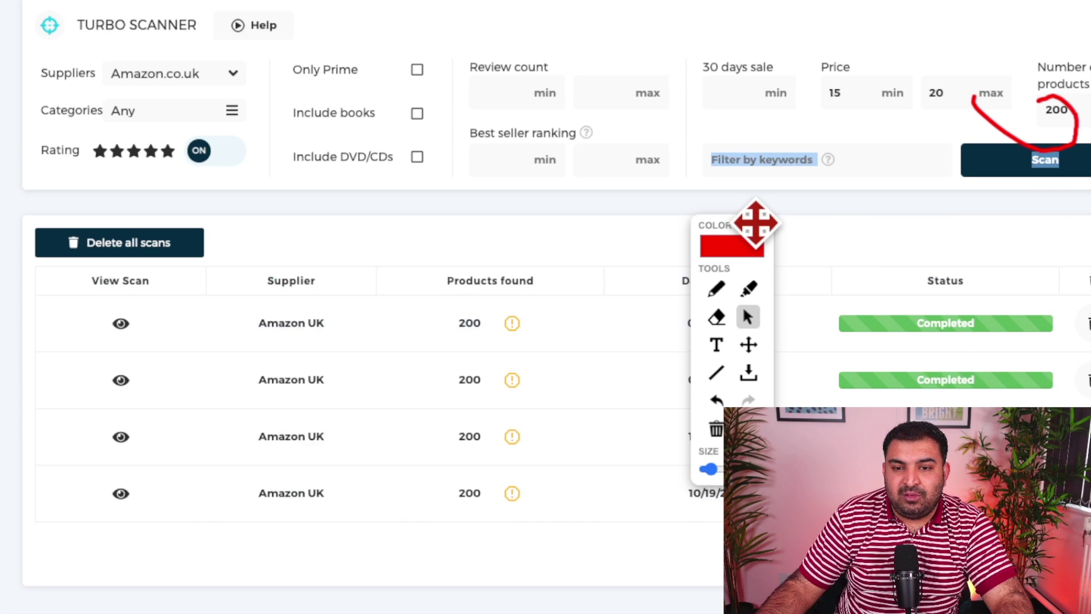
Move the drawing palette aside and open the results of the newest Amazon UK scan.
drag(755, 224, 1066, 239)
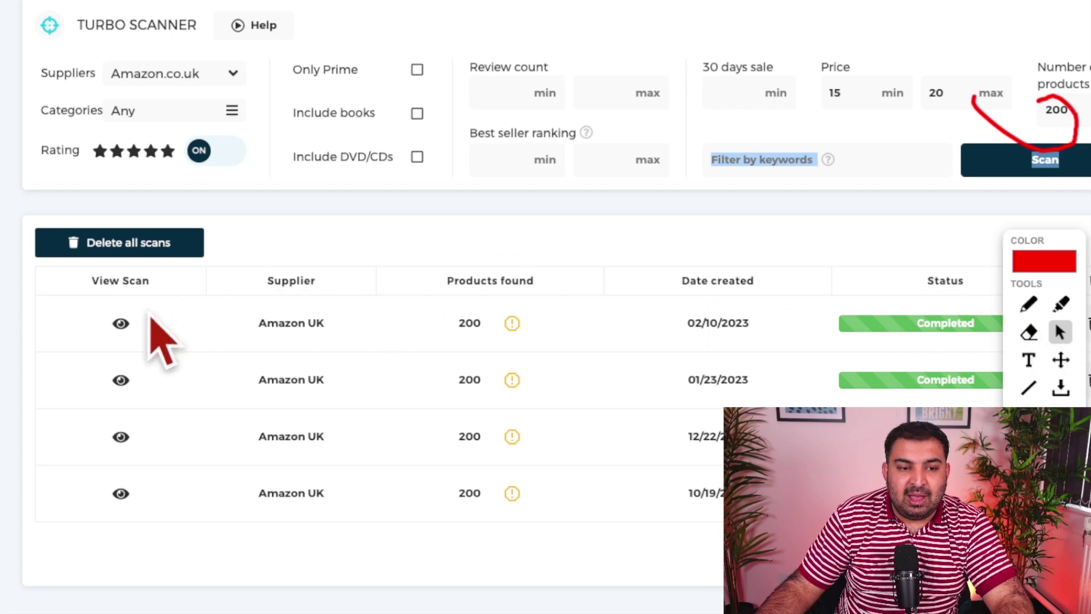
click(120, 323)
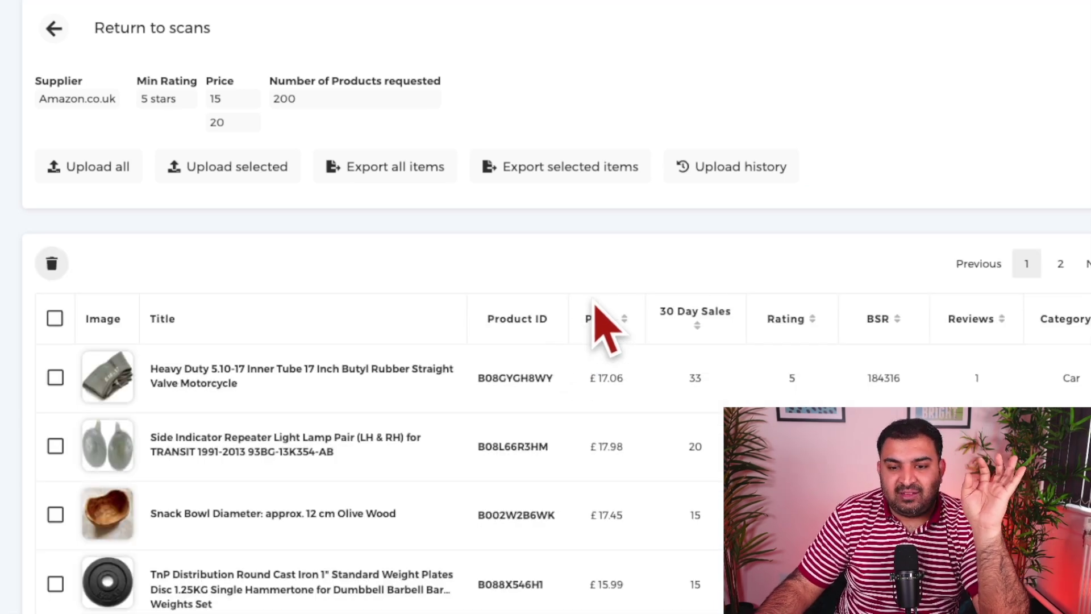
scroll(593, 307, down, 3)
scroll(841, 316, down, 1)
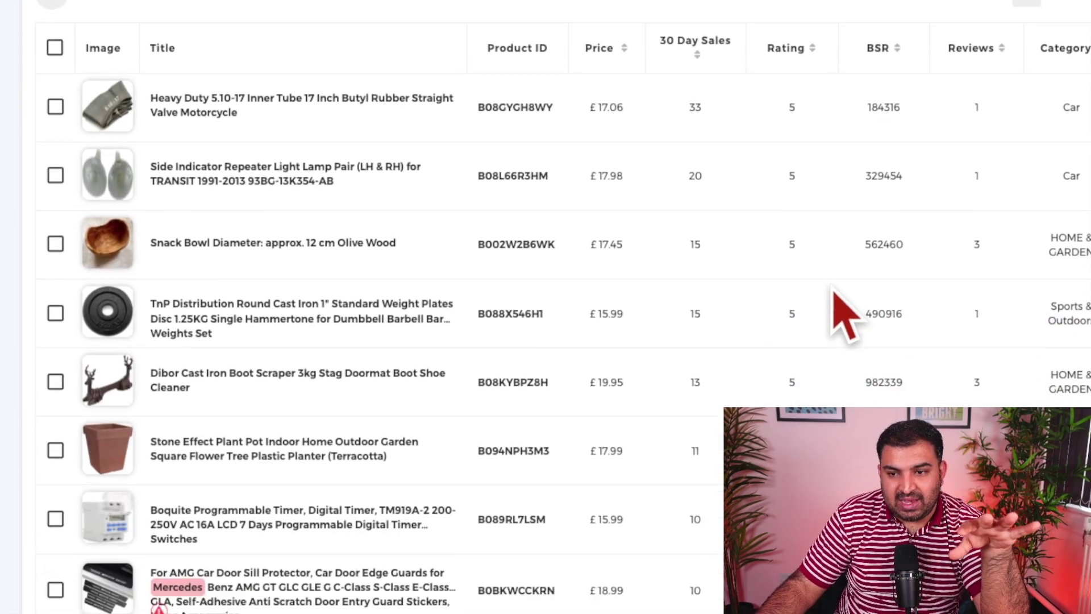
scroll(772, 296, up, 1)
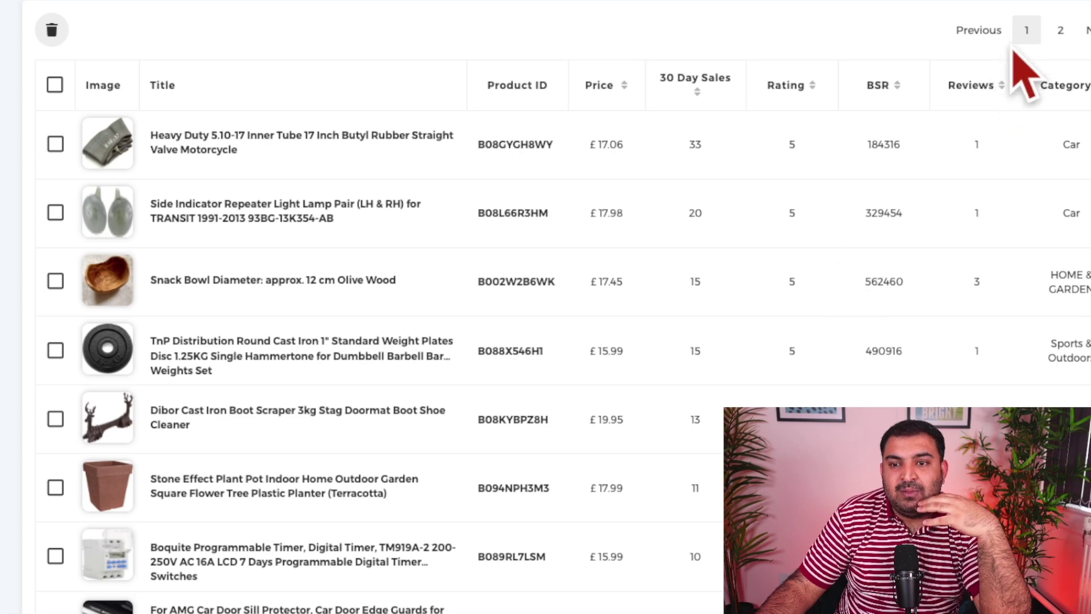
Circle the BSR and review values and the 30 Day Sales values of the first scanned products in red.
click(1017, 2)
mouse_move(930, 136)
mouse_down()
mouse_move(996, 172)
mouse_move(866, 222)
mouse_up()
mouse_move(643, 127)
mouse_down()
mouse_move(752, 107)
mouse_move(594, 143)
mouse_up()
Examine the scanned Amazon products for their titles, prices, 30-day sales and highlighted warning words.
scroll(594, 143, down, 3)
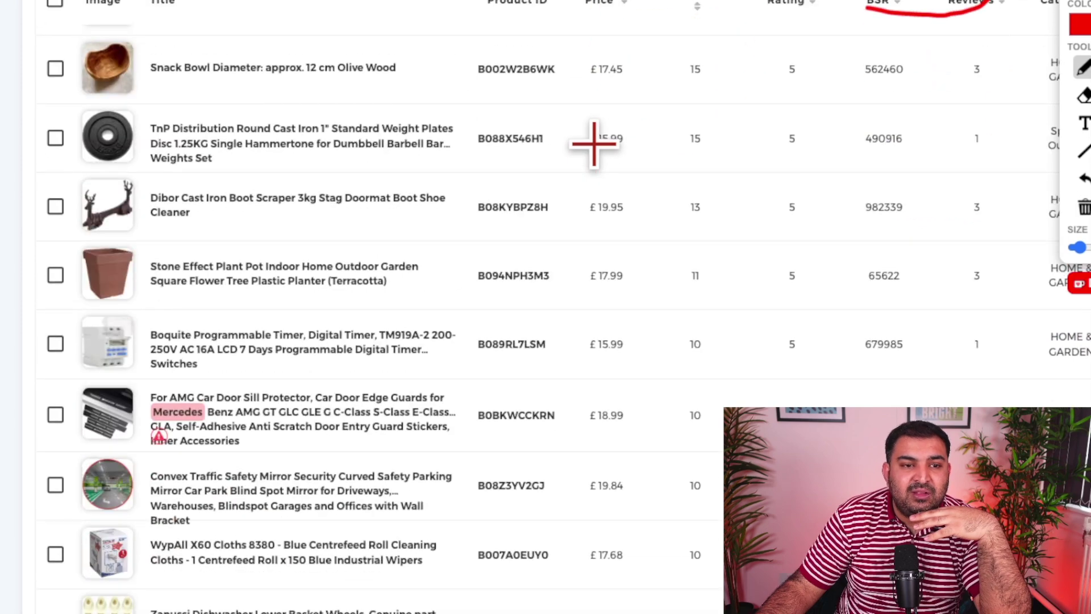
scroll(592, 146, up, 5)
scroll(136, 252, down, 10)
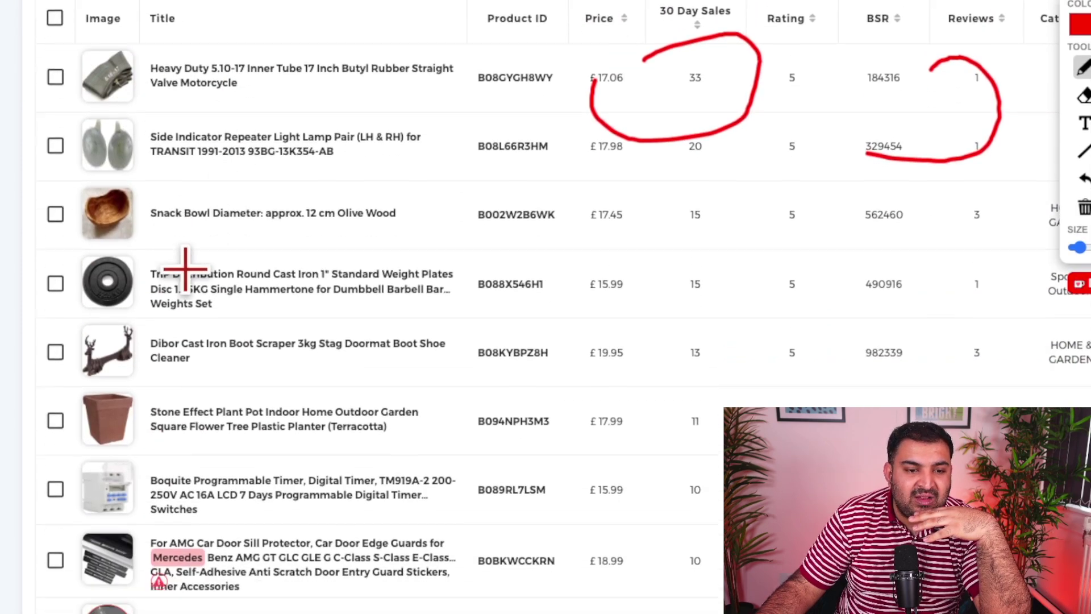
scroll(330, 282, down, 6)
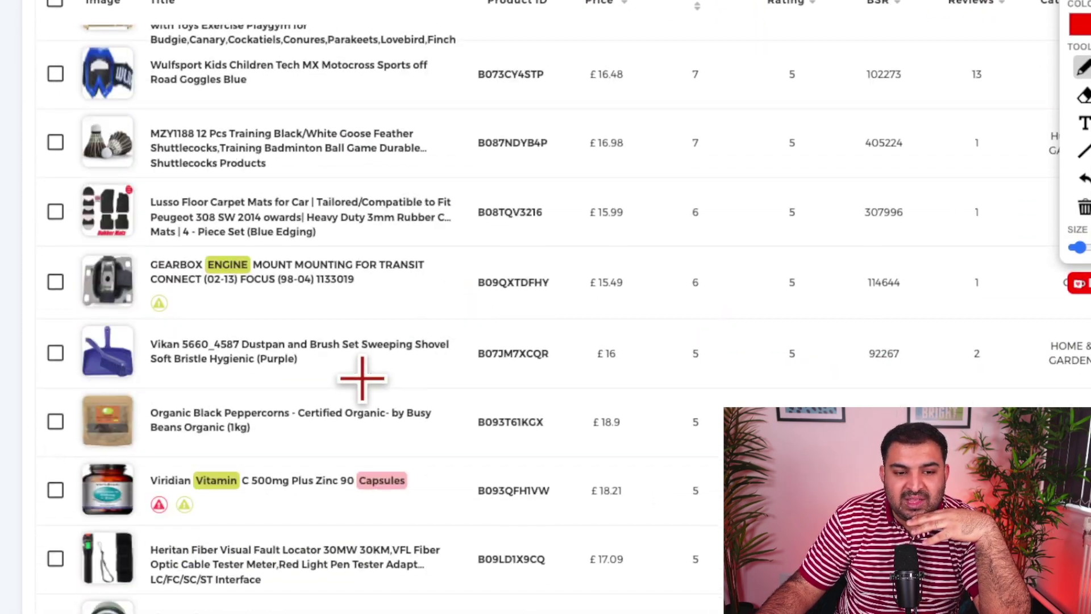
scroll(162, 306, down, 9)
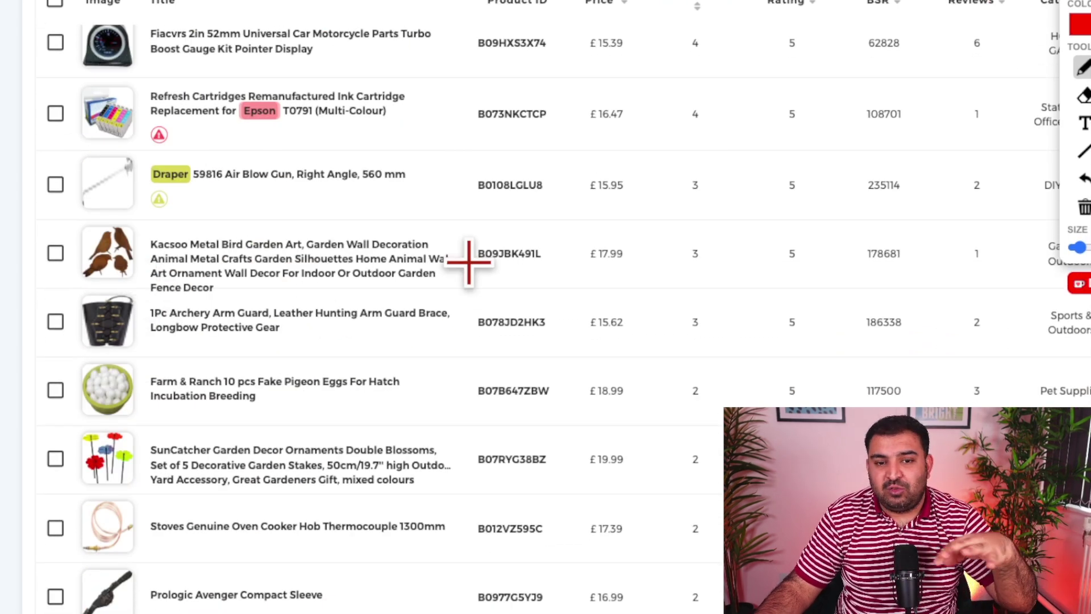
scroll(483, 259, down, 3)
scroll(597, 282, up, 10)
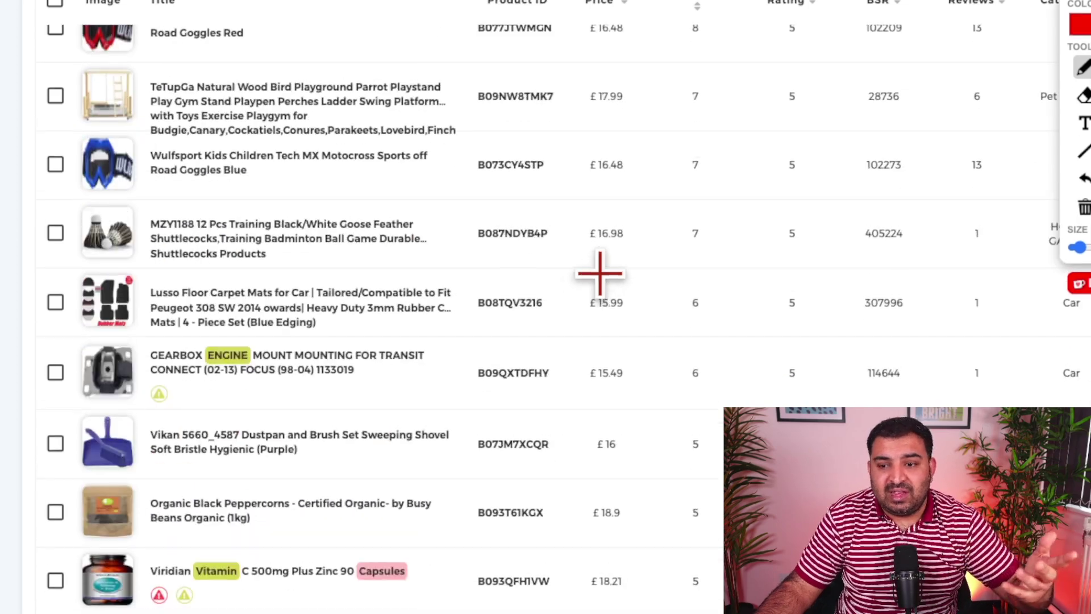
scroll(599, 273, up, 7)
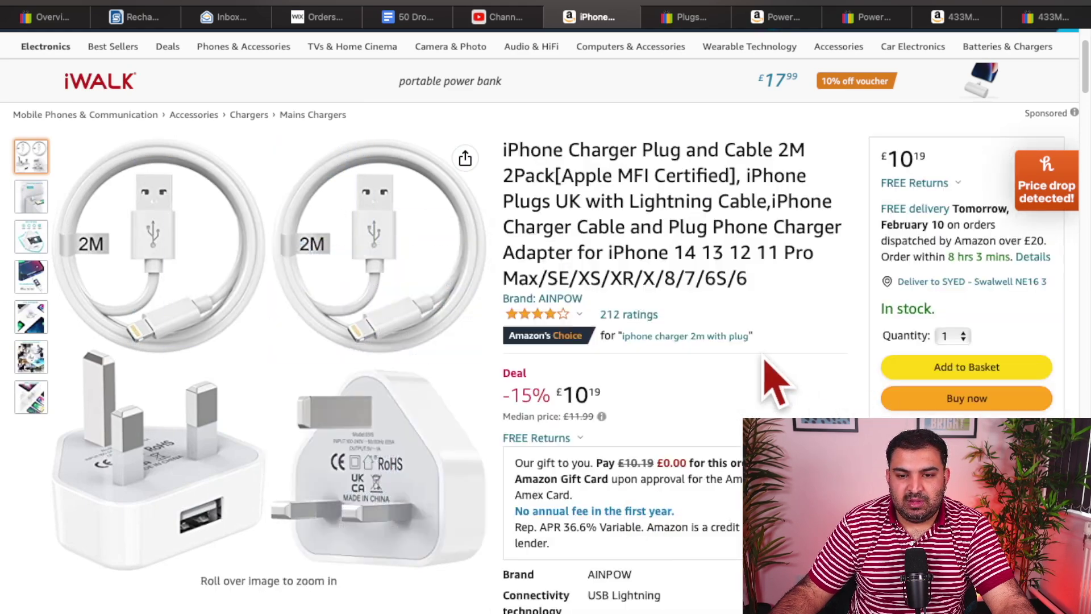
Compare the iPhone charger's Amazon price with the price and sold count of its eBay listing.
scroll(628, 414, down, 1)
click(580, 387)
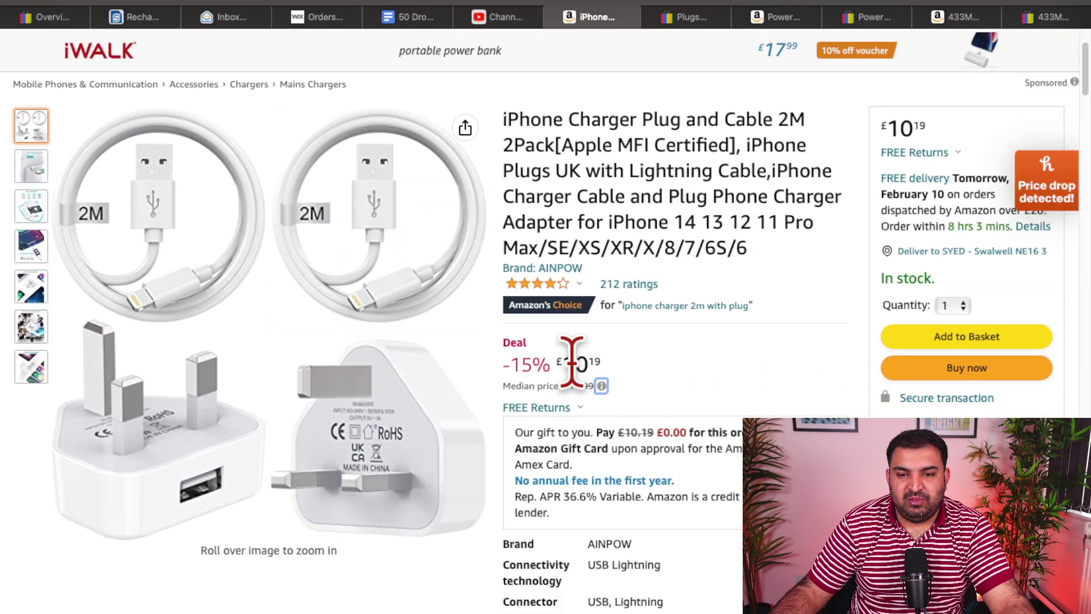
click(700, 18)
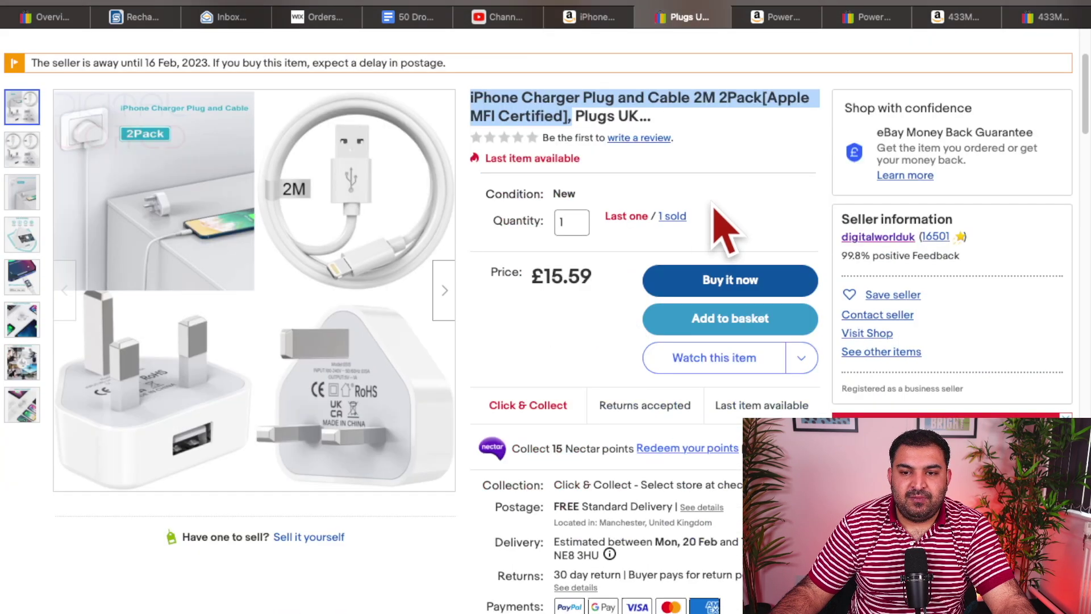
drag(688, 215, 654, 215)
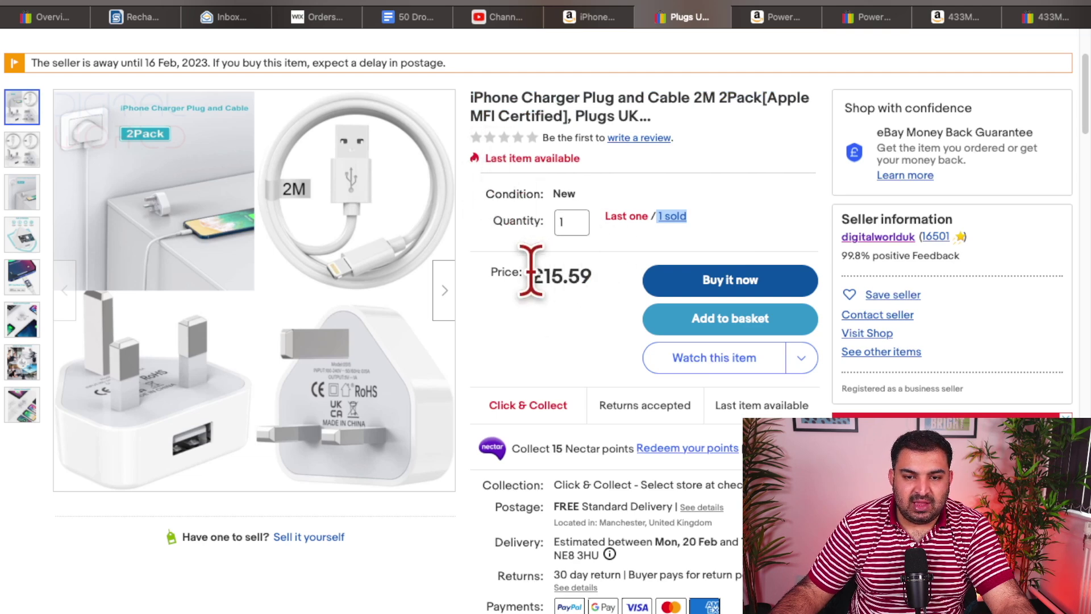
drag(531, 271, 618, 276)
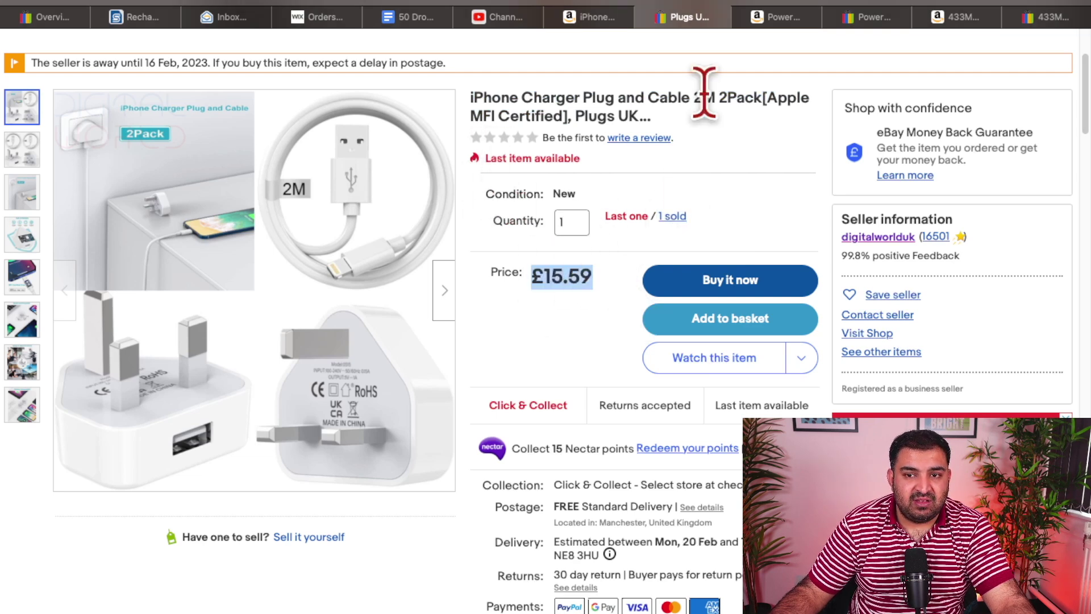
Compare the Shadowhawk X800 torch's Amazon price with the price and sold count of its eBay listing.
click(776, 17)
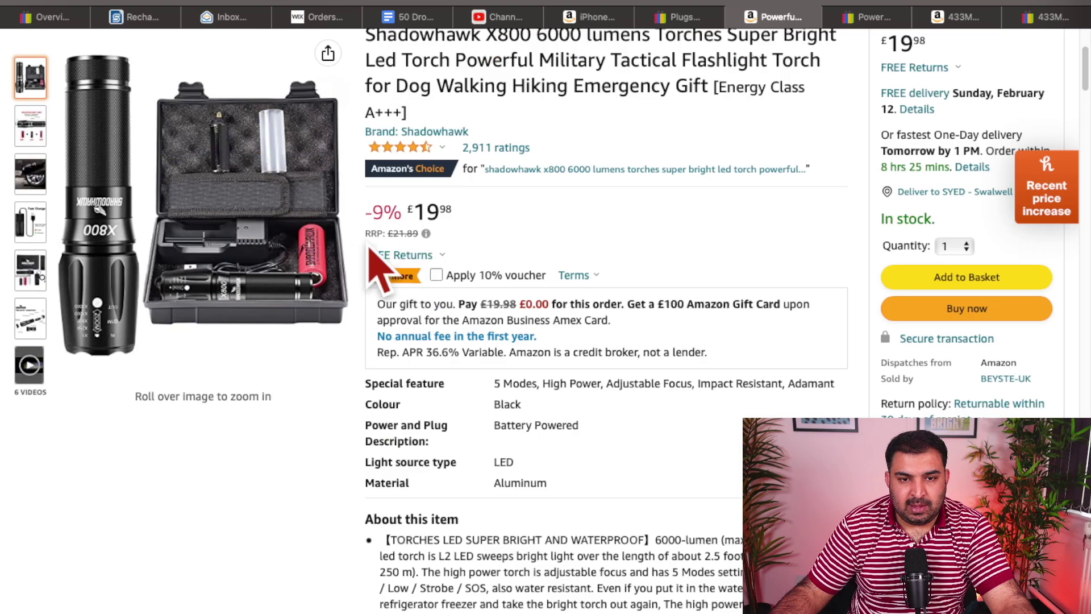
scroll(481, 221, down, 2)
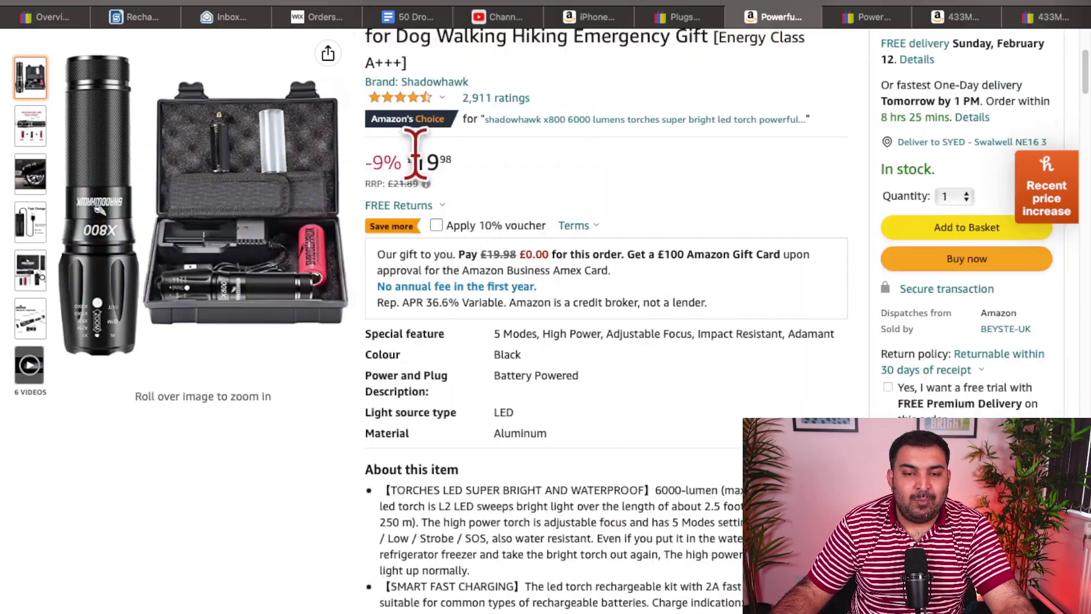
drag(409, 152, 476, 154)
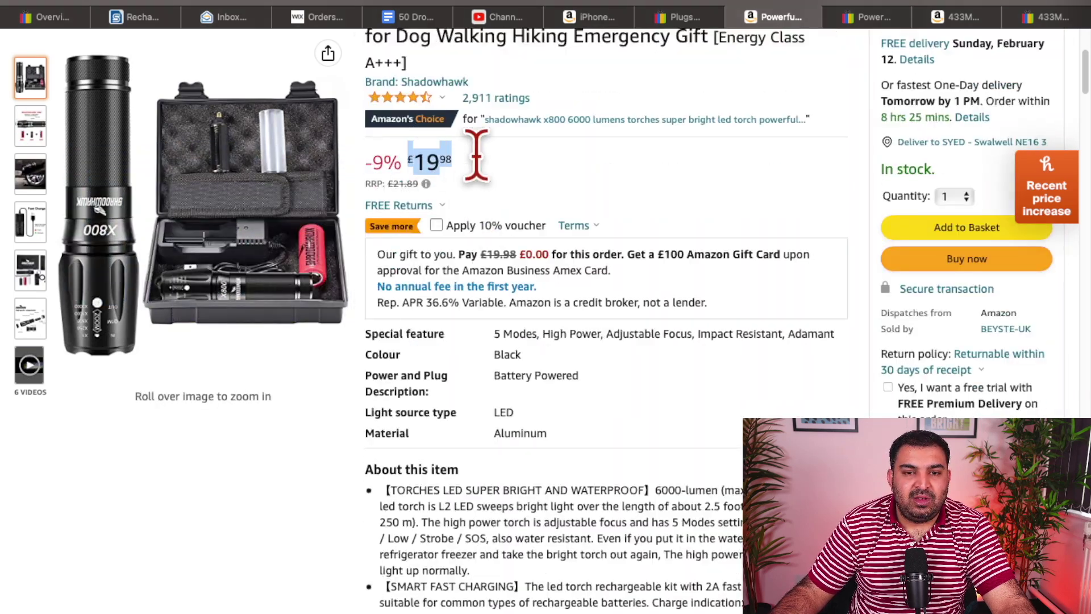
click(874, 17)
scroll(608, 243, down, 10)
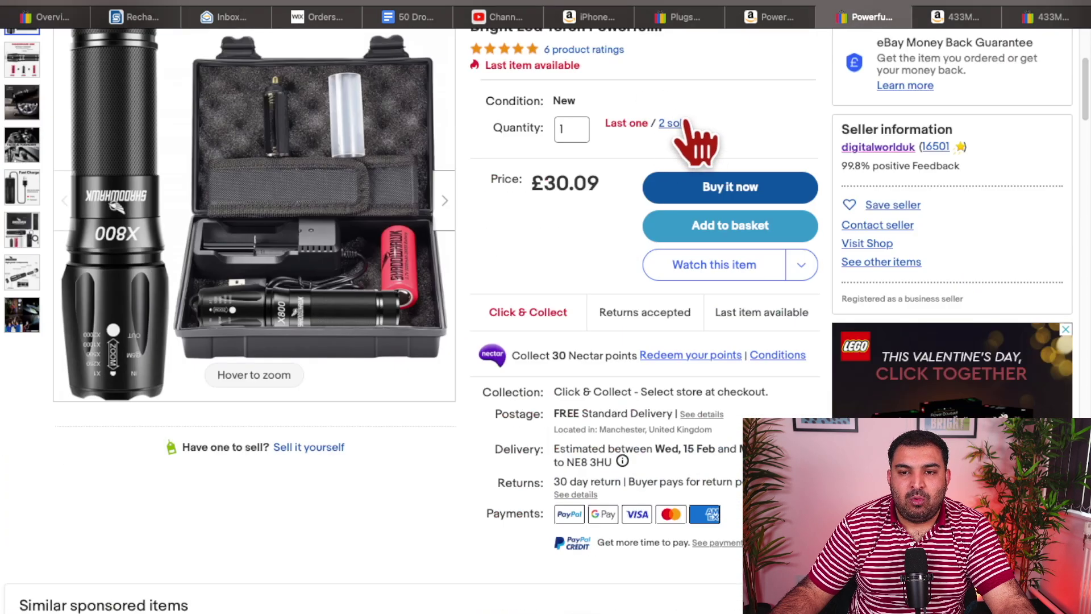
drag(599, 188, 528, 183)
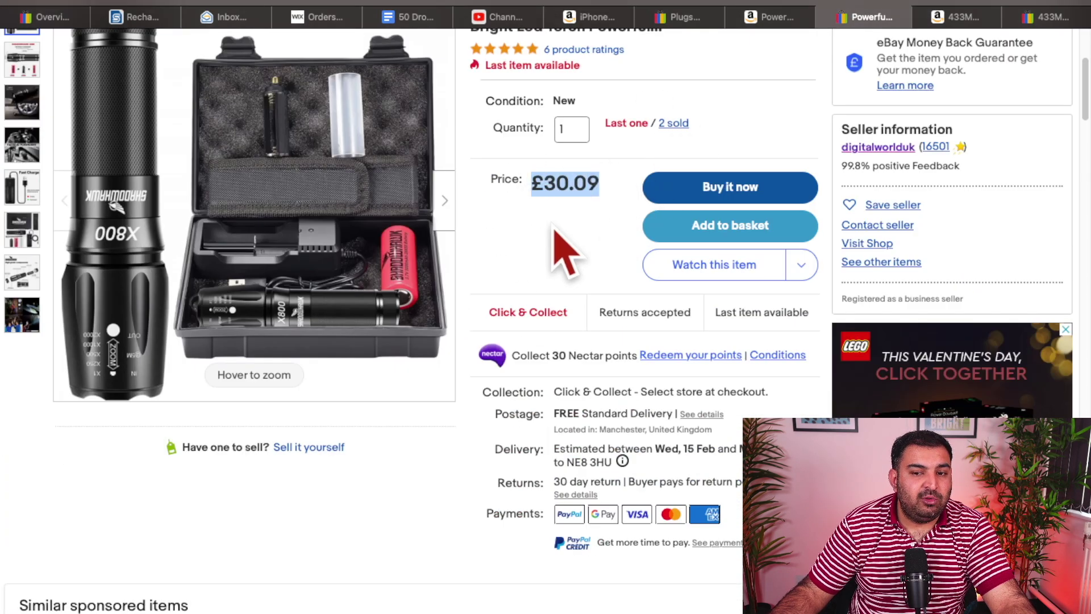
Compare the QIACHIP wireless relay remote switch's Amazon price with the price of its eBay listing.
click(961, 20)
scroll(390, 316, down, 2)
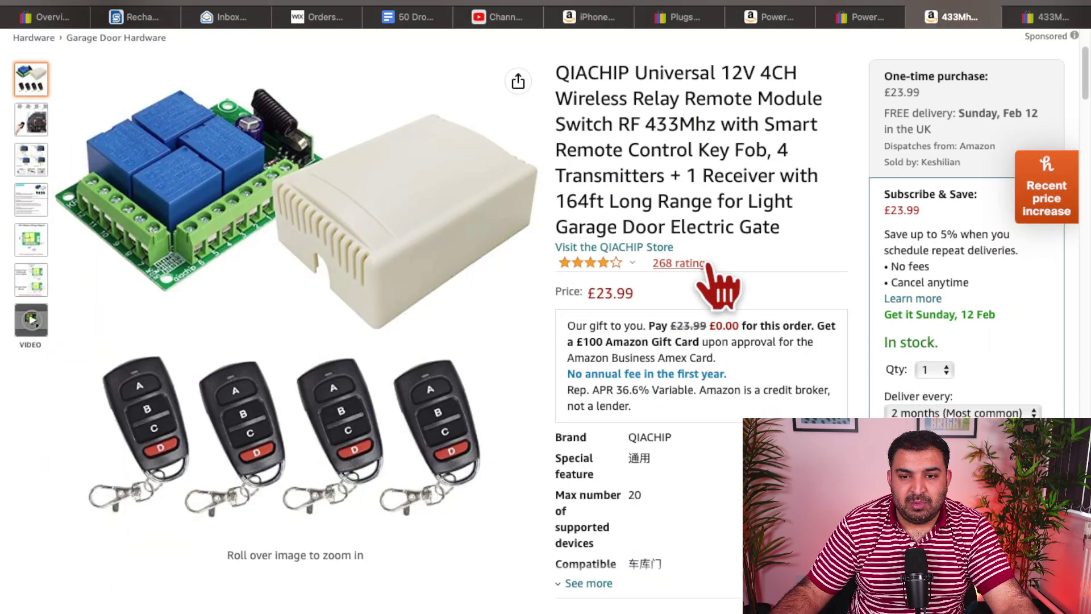
scroll(710, 319, down, 1)
drag(635, 267, 586, 265)
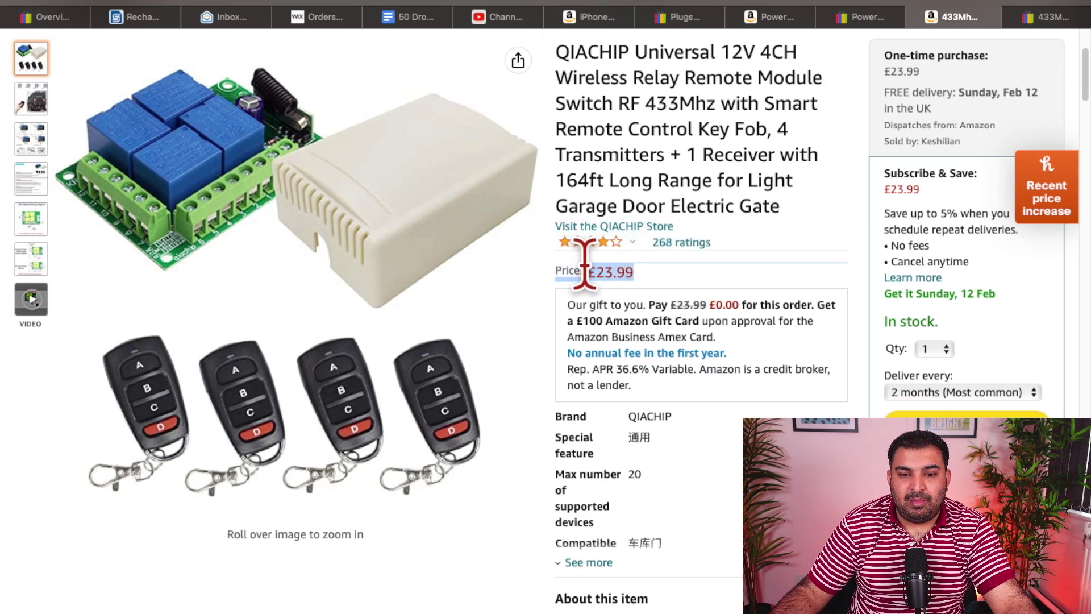
click(1044, 16)
scroll(596, 278, down, 3)
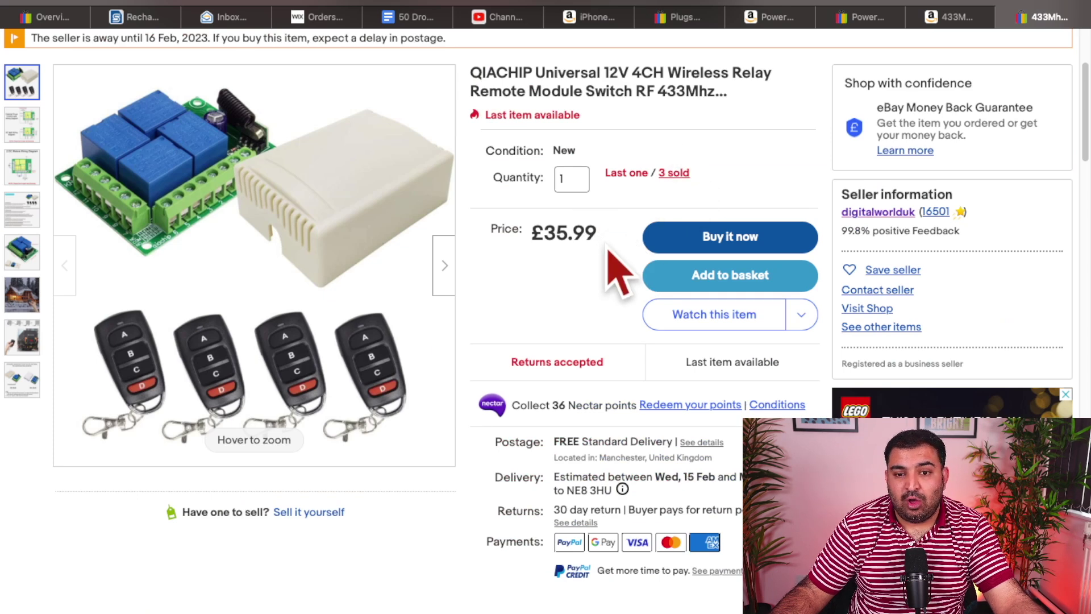
drag(606, 250, 522, 239)
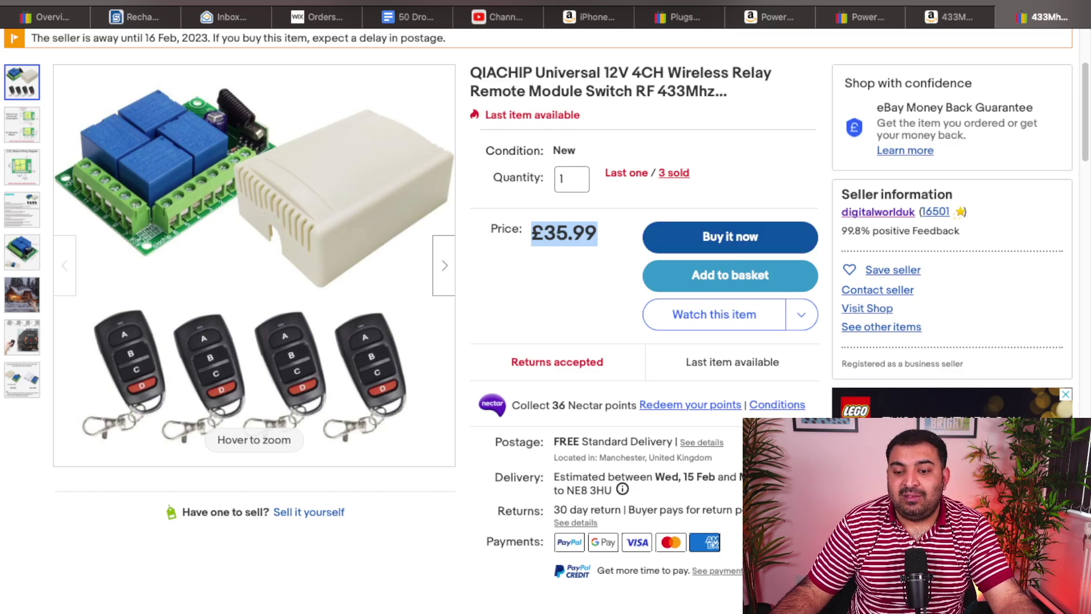
key(super+Tab)
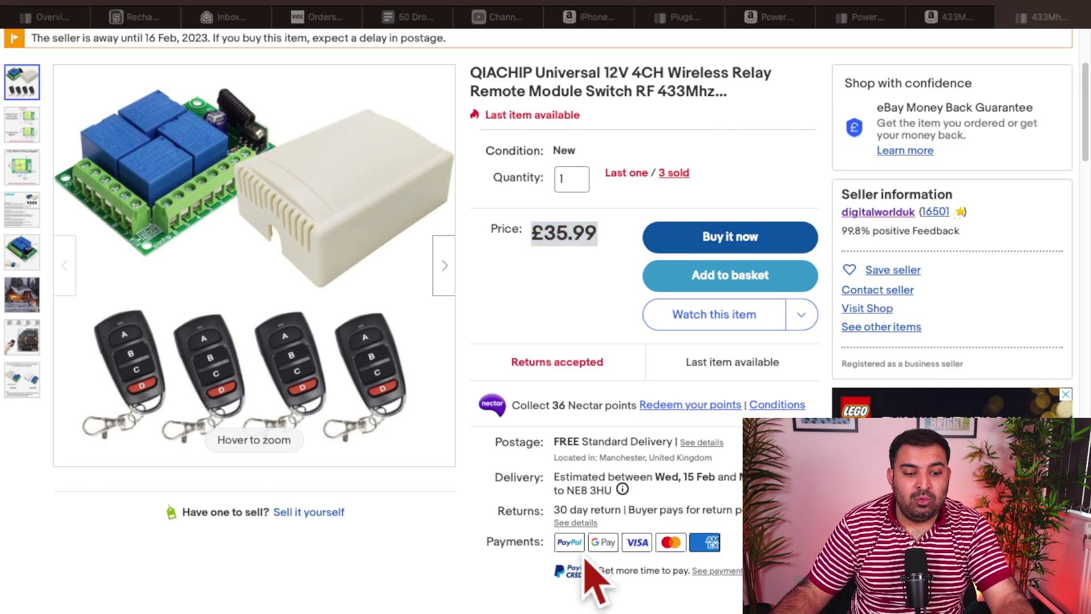